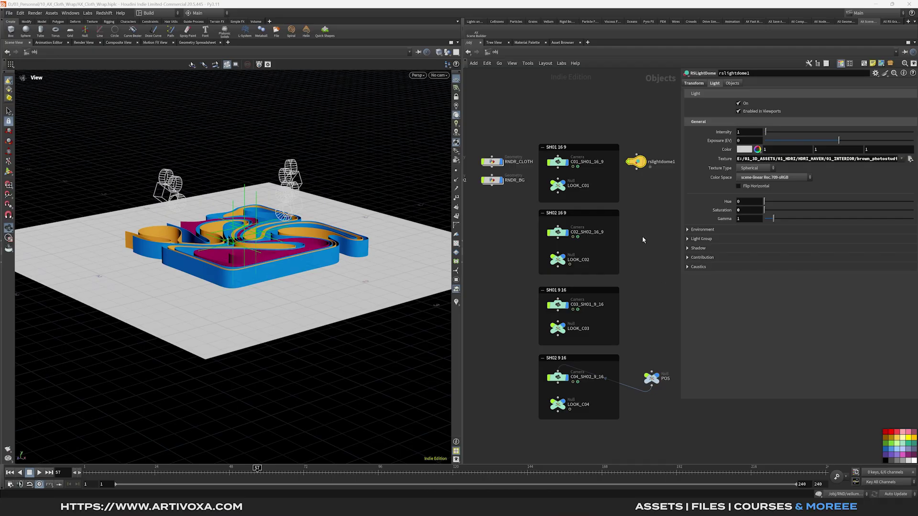
# Frame all nodes in the network view and look over the project folder in the file browser.
pyautogui.scroll(3, 636, 202)
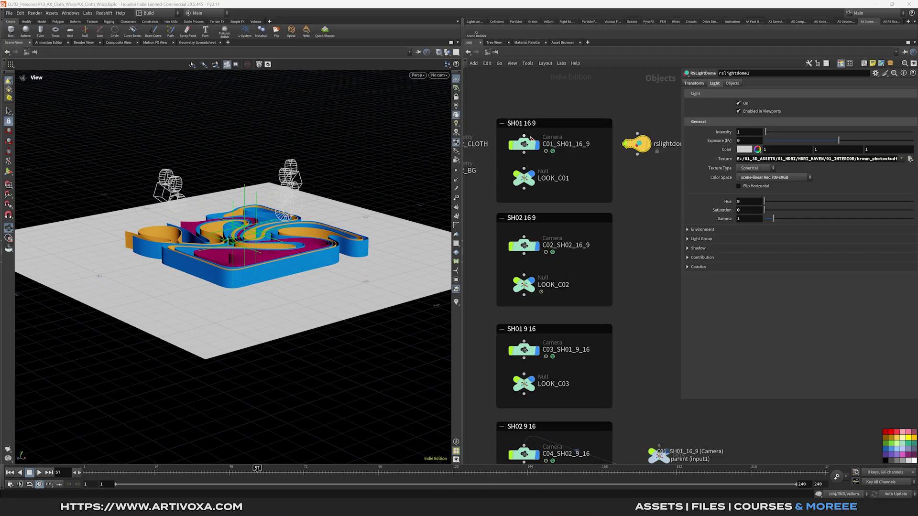
pyautogui.scroll(-2, 652, 245)
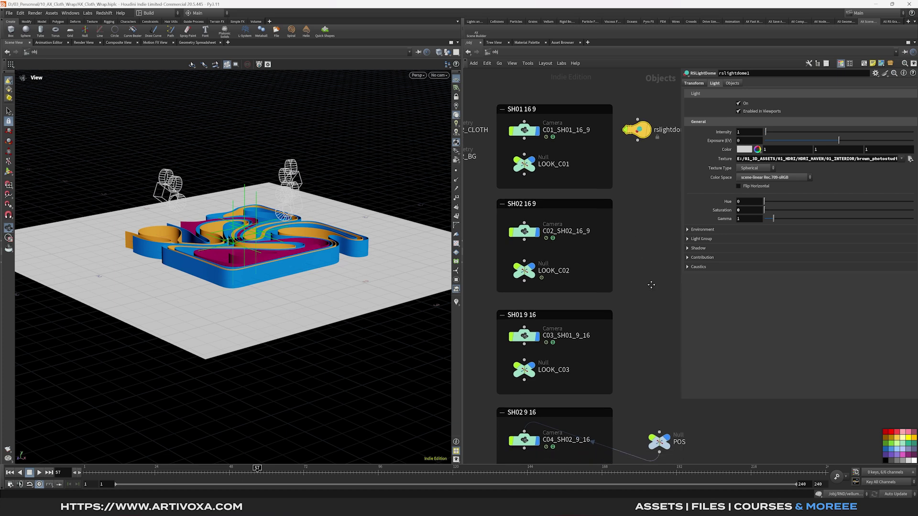
pyautogui.moveTo(652, 248); pyautogui.dragTo(651, 247, button='middle')
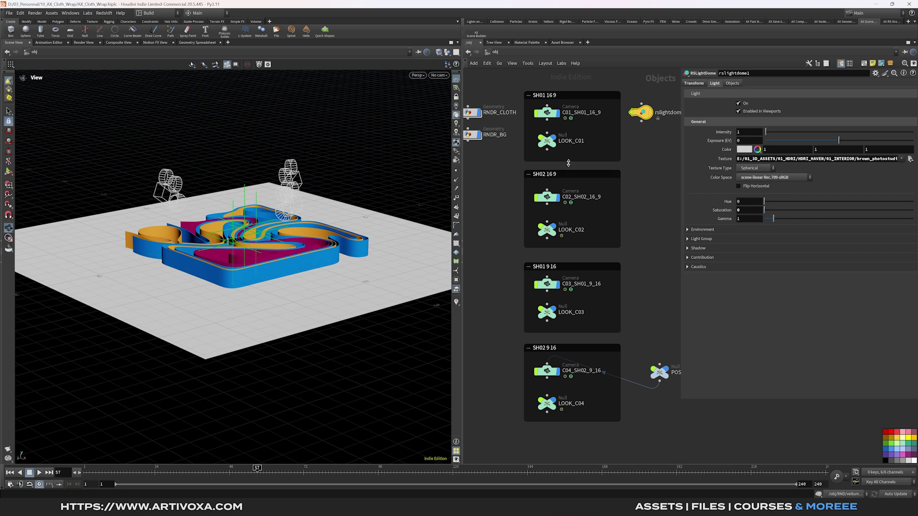
pyautogui.press('h')
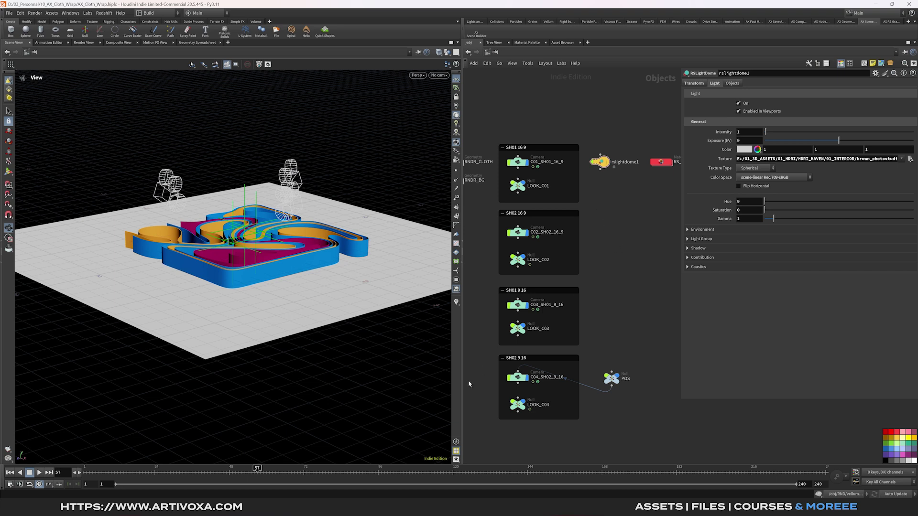
pyautogui.hotkey('alt', 'Tab')
pyautogui.moveTo(781, 182); pyautogui.dragTo(340, 109)
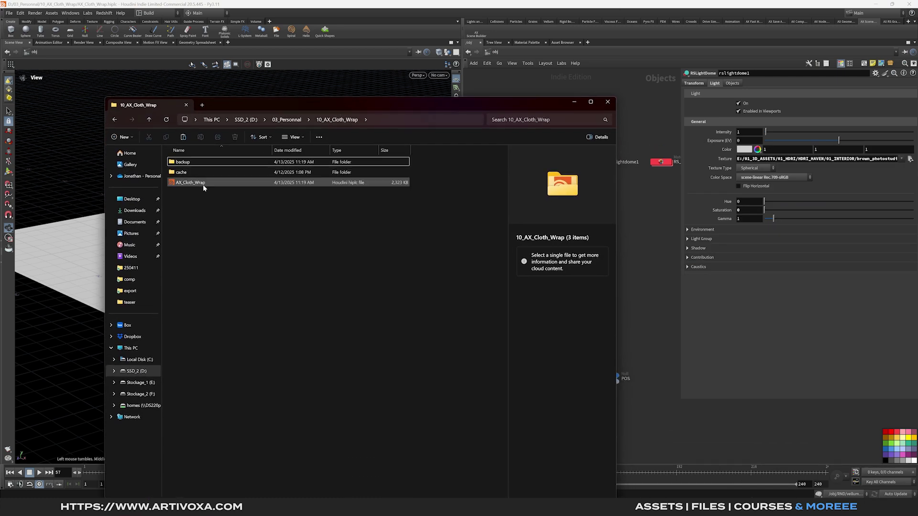
pyautogui.hotkey('alt', 'Tab')
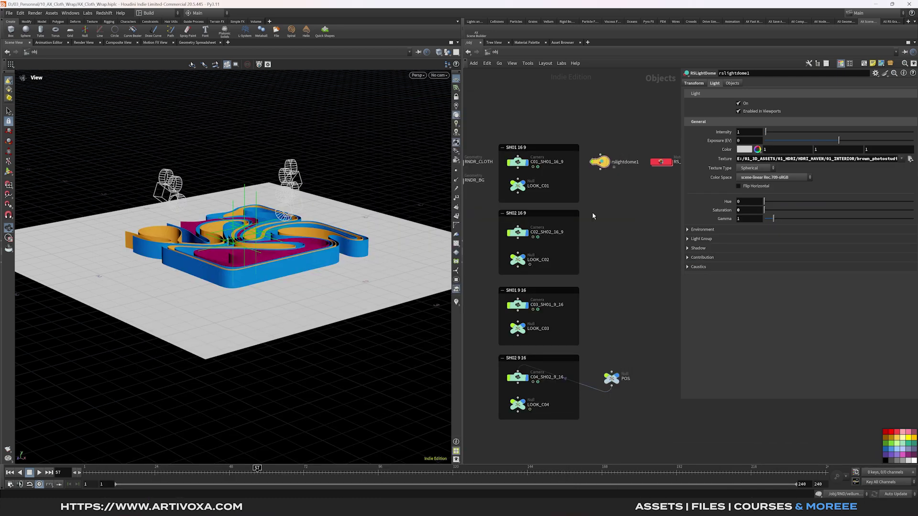
# Check the rslightdome1 dome light's texture path against the project folder, then bring up AX Save Assets.
pyautogui.moveTo(592, 211); pyautogui.dragTo(596, 188)
pyautogui.moveTo(740, 159); pyautogui.dragTo(871, 159)
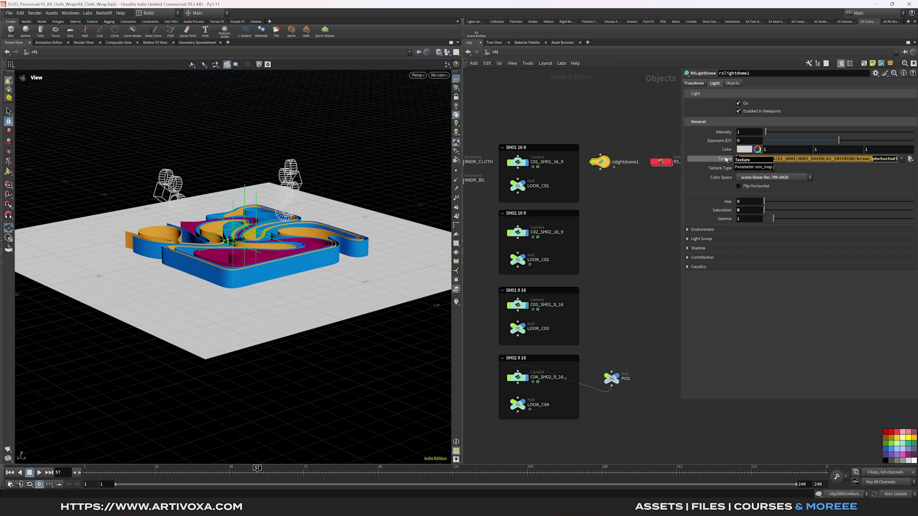
pyautogui.hotkey('alt', 'Tab')
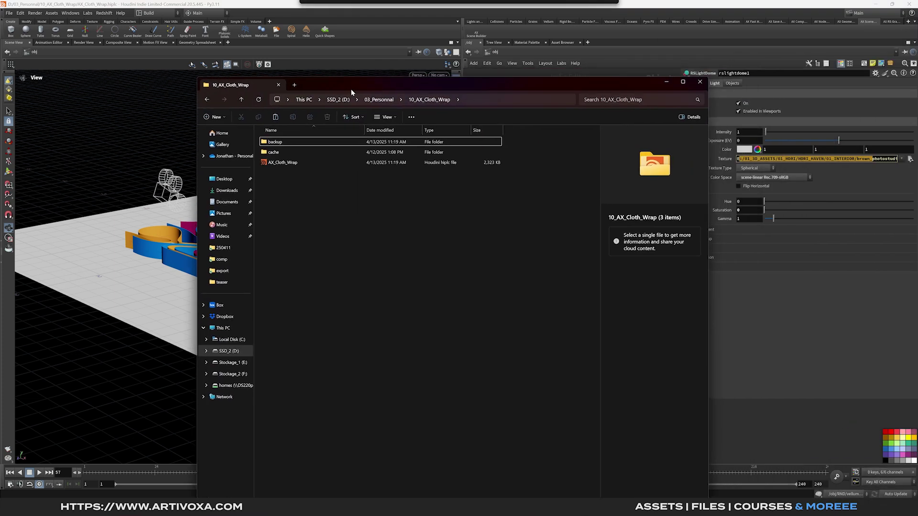
pyautogui.rightClick(293, 204)
pyautogui.click(287, 210)
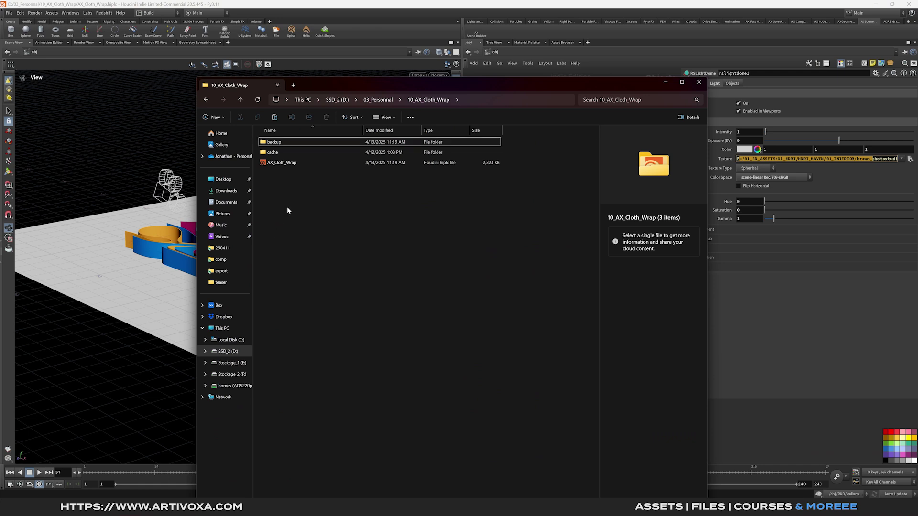
pyautogui.moveTo(532, 83); pyautogui.dragTo(547, 84)
pyautogui.hotkey('alt', 'Tab')
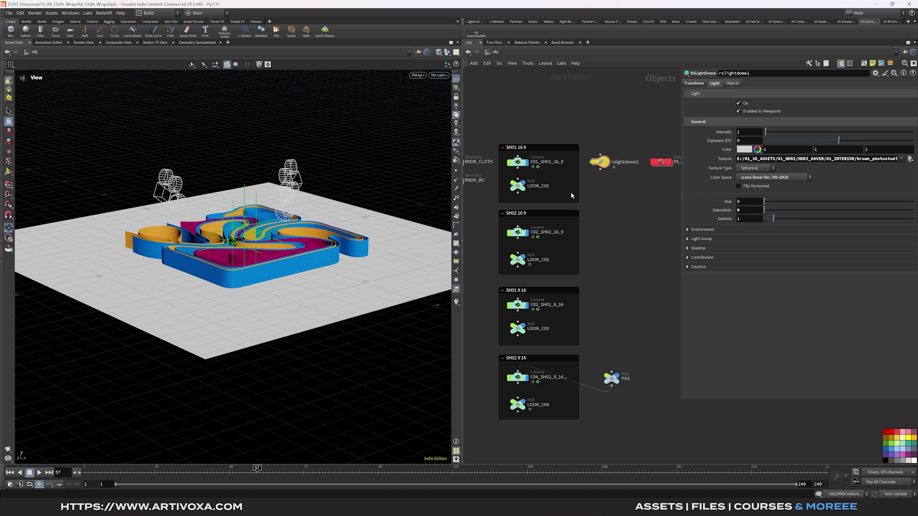
pyautogui.moveTo(604, 220); pyautogui.dragTo(617, 219, button='middle')
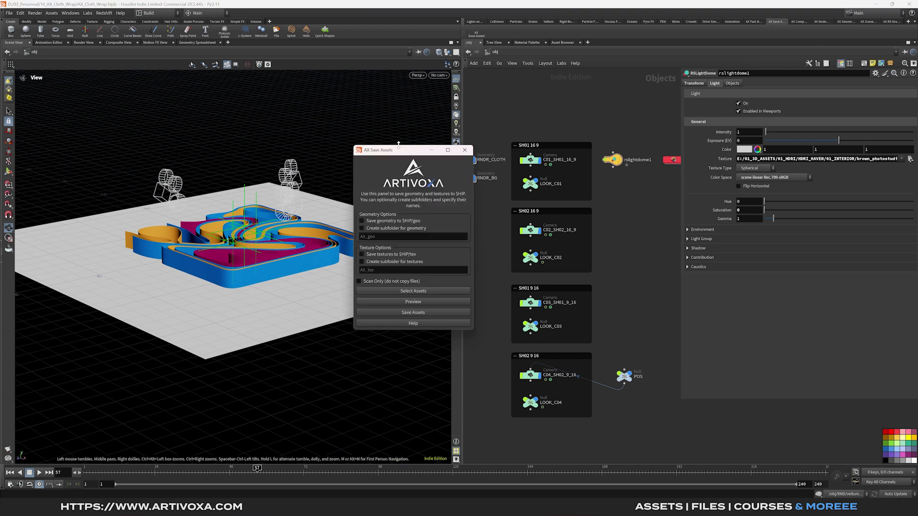
pyautogui.moveTo(396, 152); pyautogui.dragTo(408, 147)
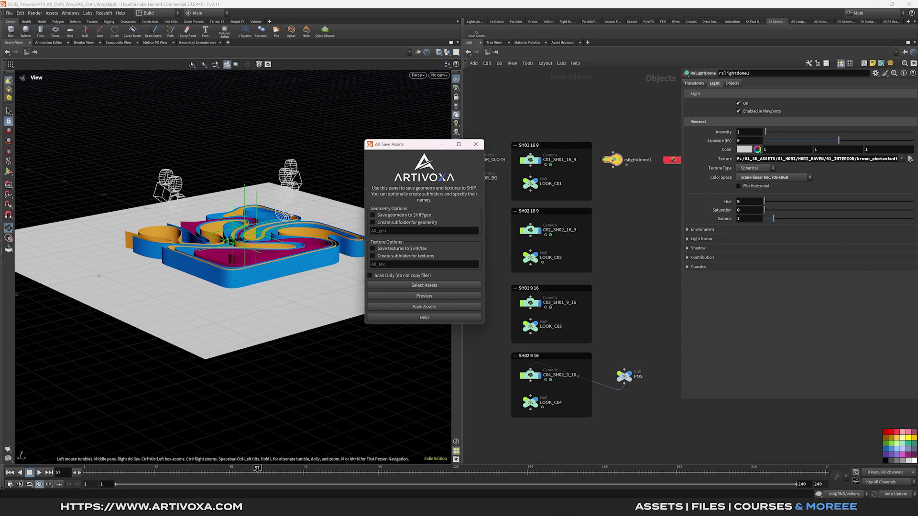
# Save assets with textures to $HIP/tex, copying brown_photostudio_01_8k.exr into the project's tex folder.
pyautogui.moveTo(250, 242); pyautogui.dragTo(264, 273)
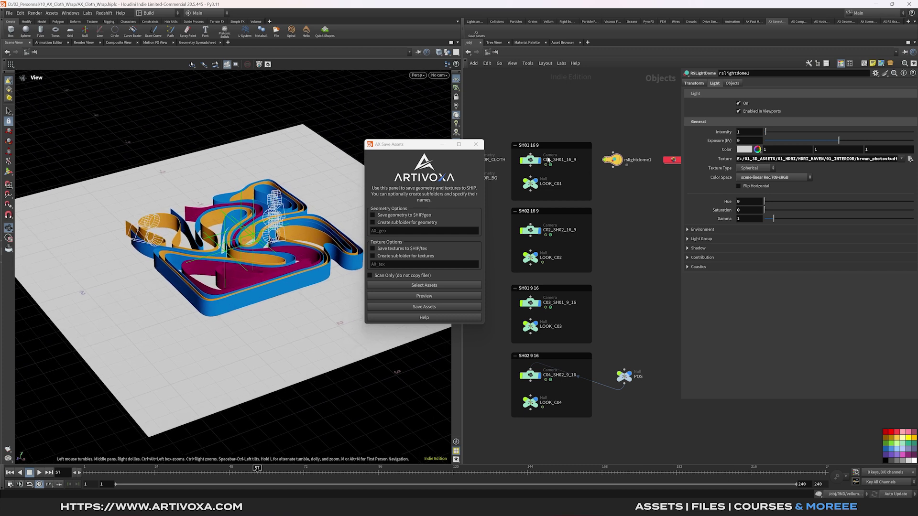
pyautogui.click(401, 248)
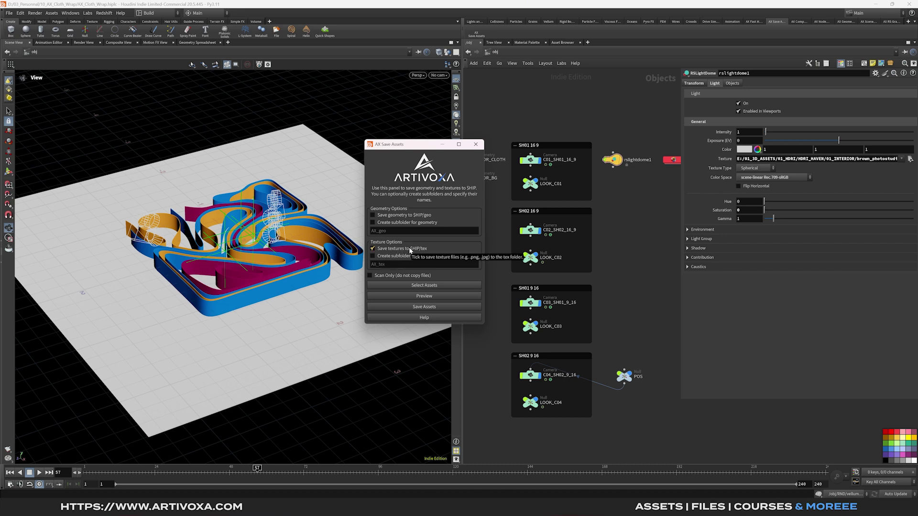
pyautogui.click(416, 306)
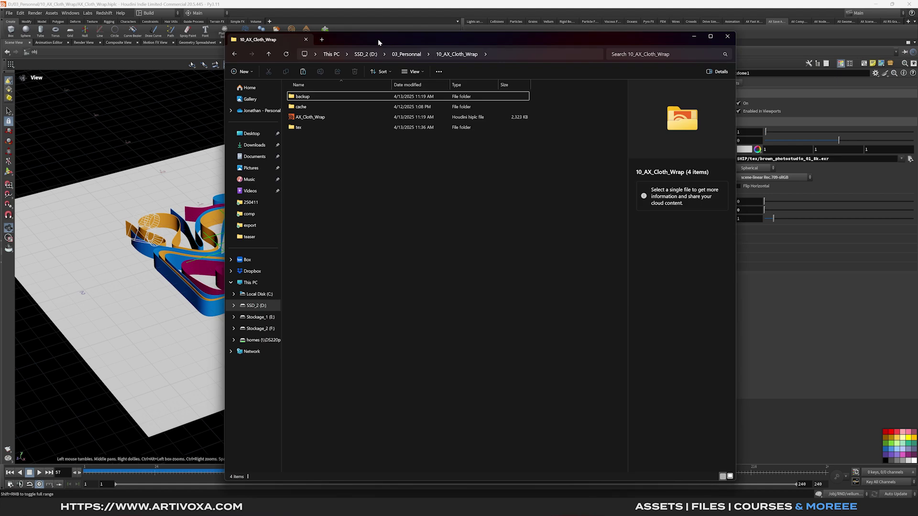
pyautogui.doubleClick(315, 128)
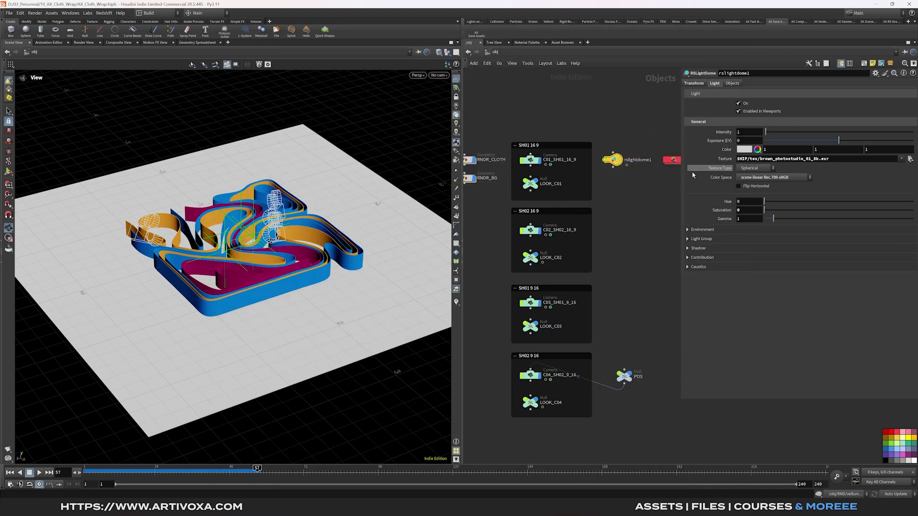
pyautogui.moveTo(681, 175); pyautogui.dragTo(709, 175)
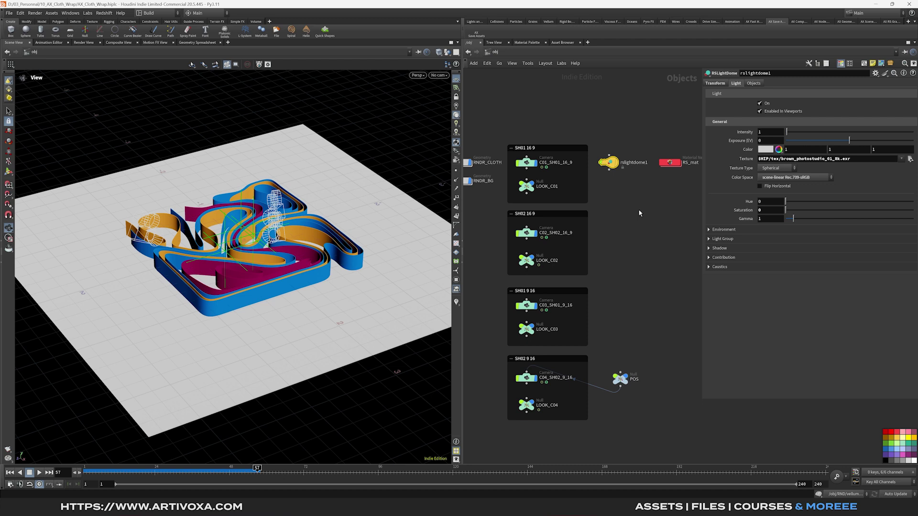
# Switch the network editor to the out context holding the four Redshift ROPs.
pyautogui.click(584, 51)
pyautogui.click(599, 92)
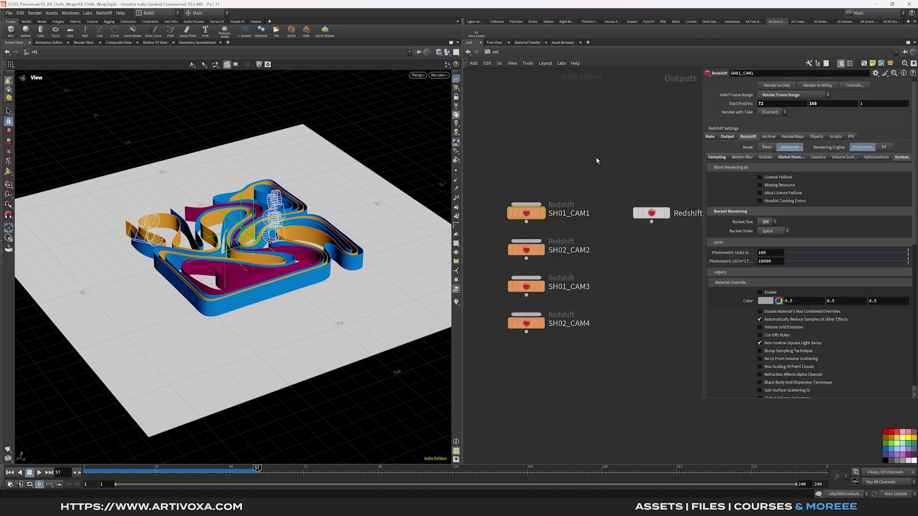
# Review camera and frame range on SH01_CAM1, SH02_CAM2, SH01_CAM3 and SH02_CAM4, then save AX_Cloth_Wrap.hiplc.
pyautogui.moveTo(606, 168); pyautogui.dragTo(496, 230)
pyautogui.moveTo(599, 165); pyautogui.dragTo(523, 224)
pyautogui.moveTo(701, 174); pyautogui.dragTo(635, 174)
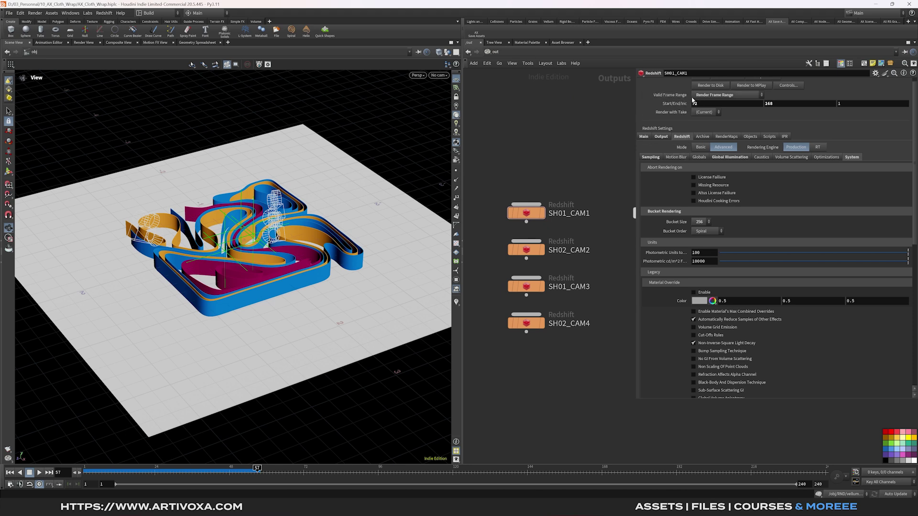
pyautogui.click(643, 136)
pyautogui.moveTo(593, 155); pyautogui.dragTo(497, 237)
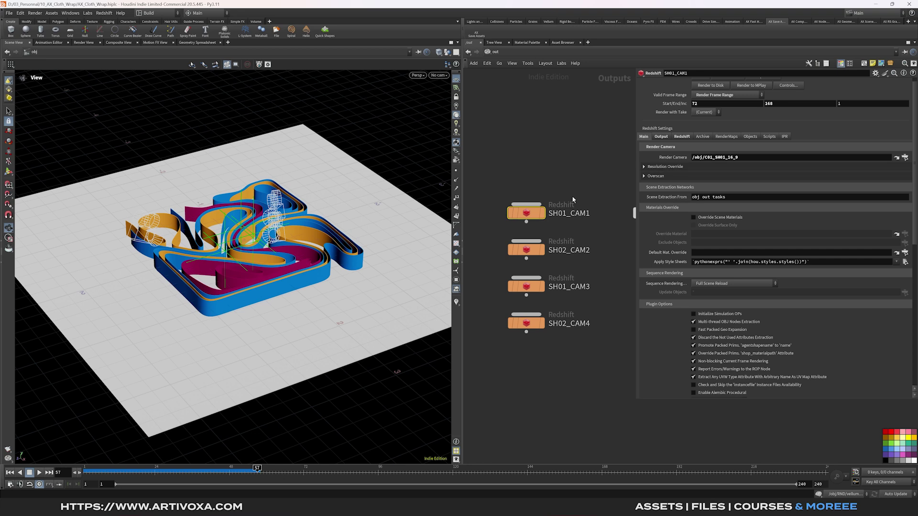
pyautogui.moveTo(582, 243); pyautogui.dragTo(519, 256)
pyautogui.click(526, 286)
pyautogui.click(561, 322)
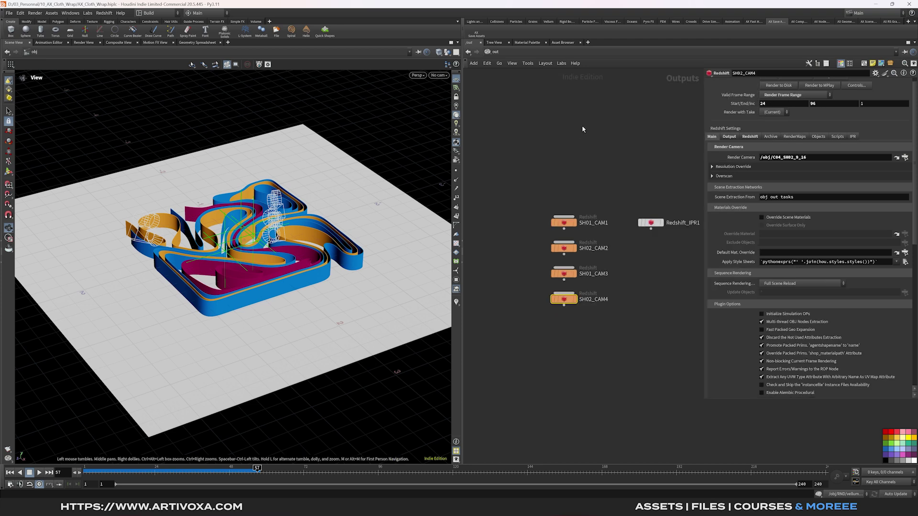
pyautogui.click(9, 13)
pyautogui.click(12, 65)
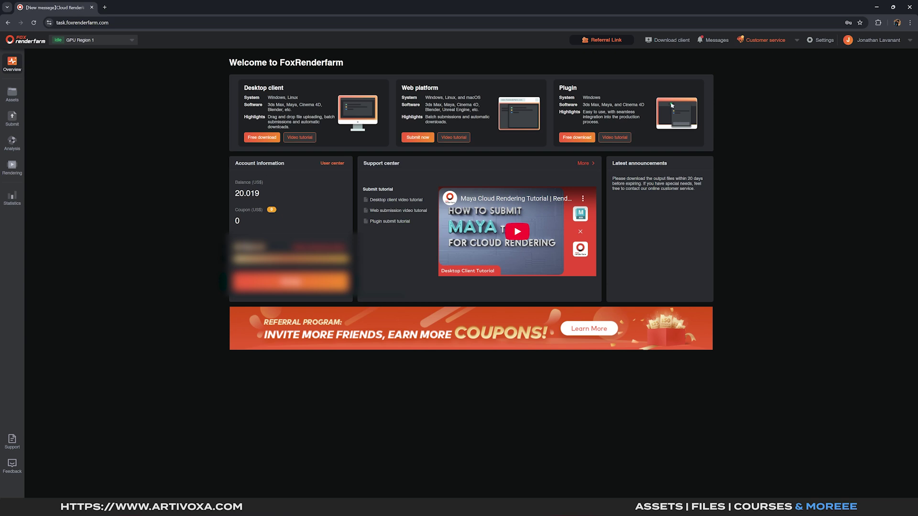
# Keep GPU Region 1 as the render region and go to the Assets page.
pyautogui.click(120, 40)
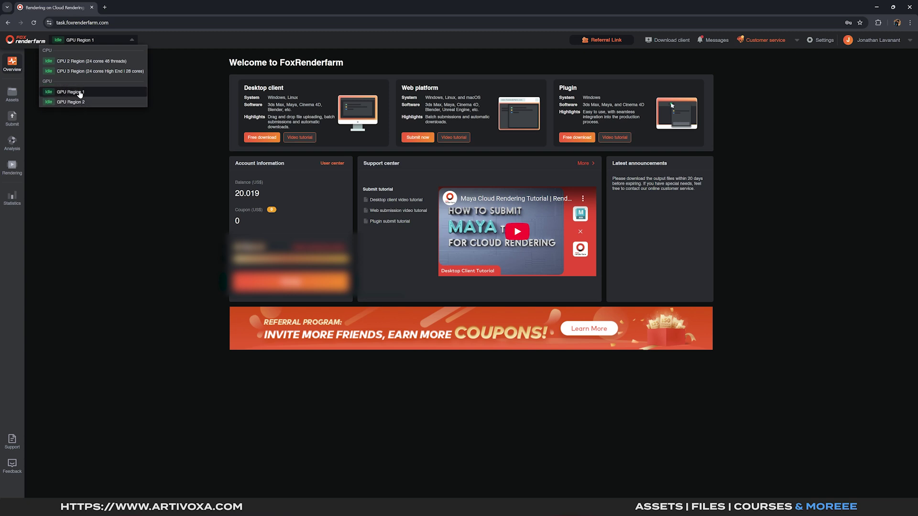
pyautogui.click(91, 91)
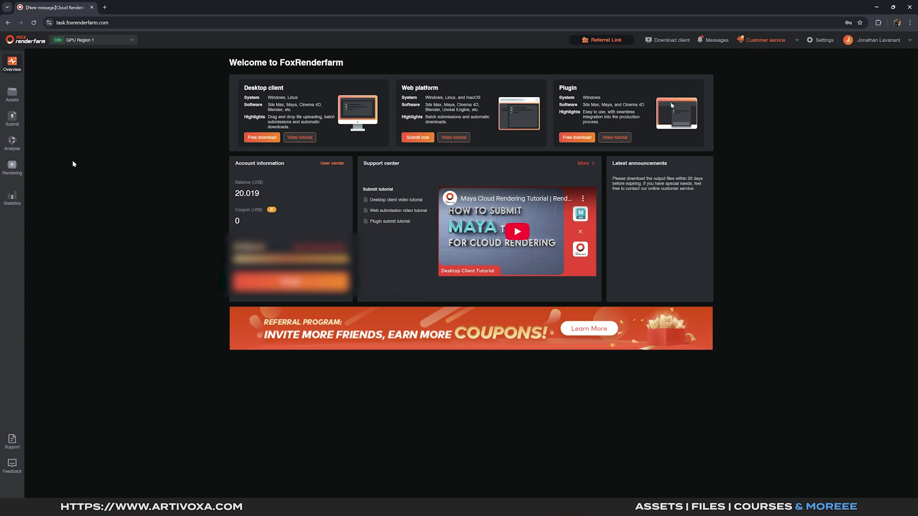
pyautogui.click(12, 94)
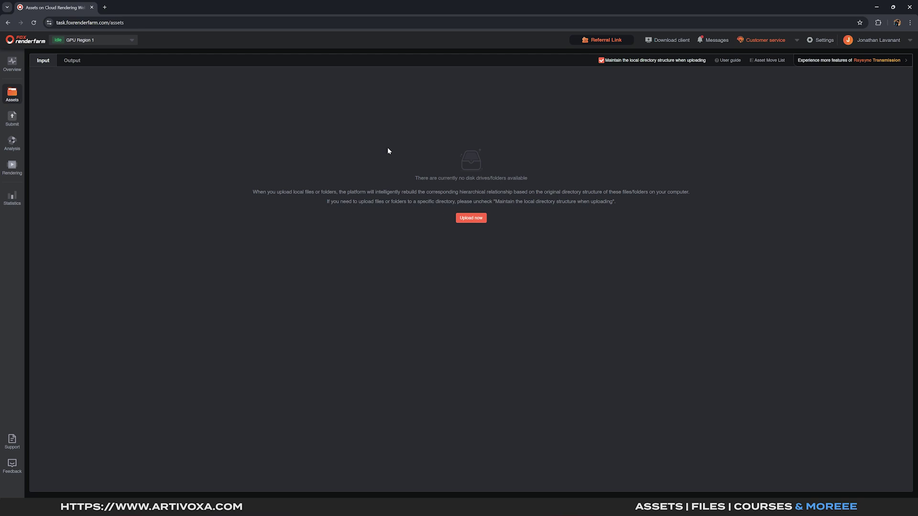
# Upload the 10_AX_Cloth_Wrap folder from 03_Personnal and start a new job submission.
pyautogui.click(472, 219)
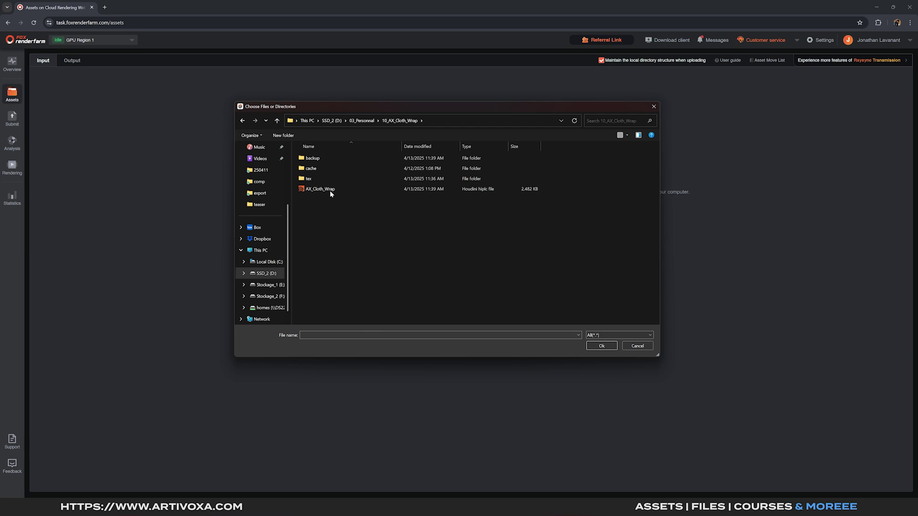
pyautogui.click(367, 120)
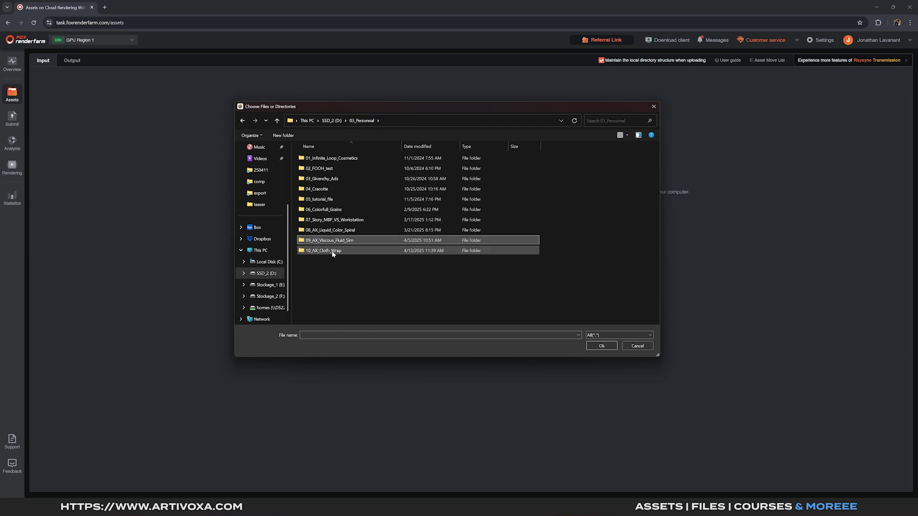
pyautogui.click(601, 345)
pyautogui.moveTo(797, 303); pyautogui.dragTo(685, 249)
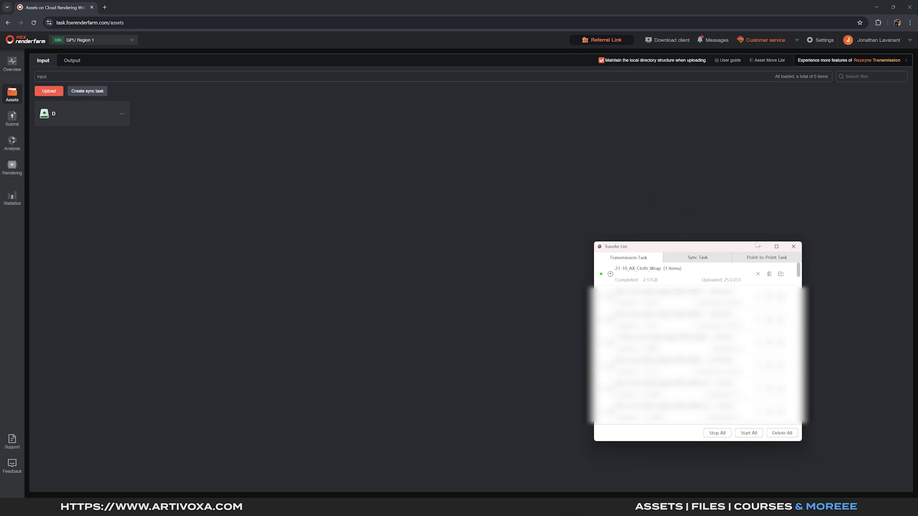
pyautogui.click(793, 246)
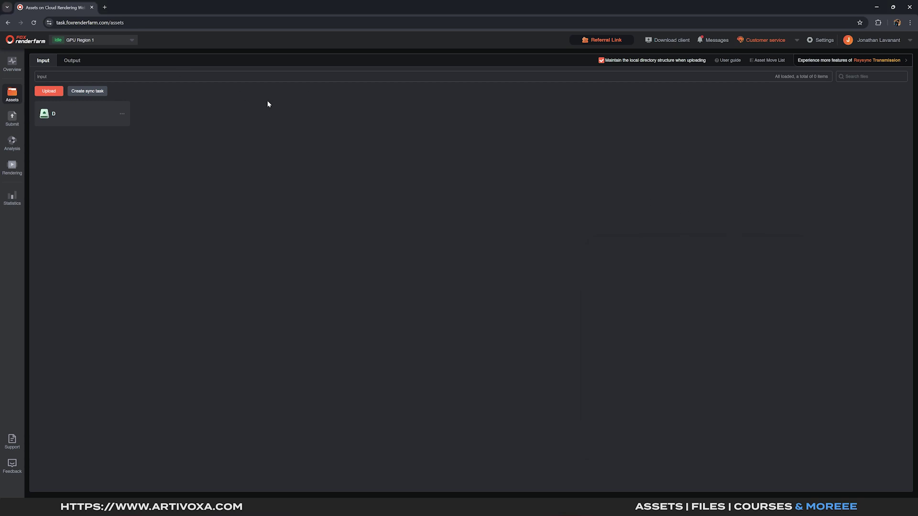
pyautogui.click(13, 119)
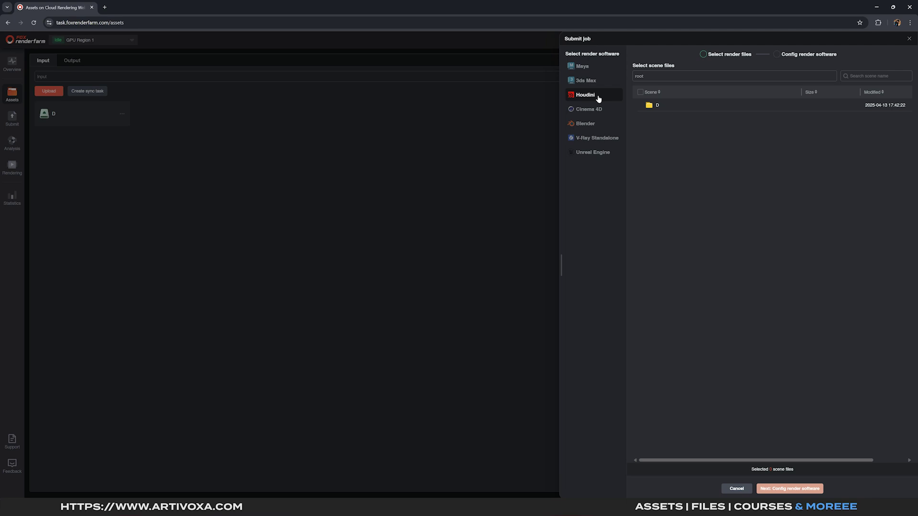
# Choose D > 03_Personnal > 10_AX_Cloth_Wrap > AX_Cloth_Wrap.hiplc as the scene file and continue.
pyautogui.click(656, 107)
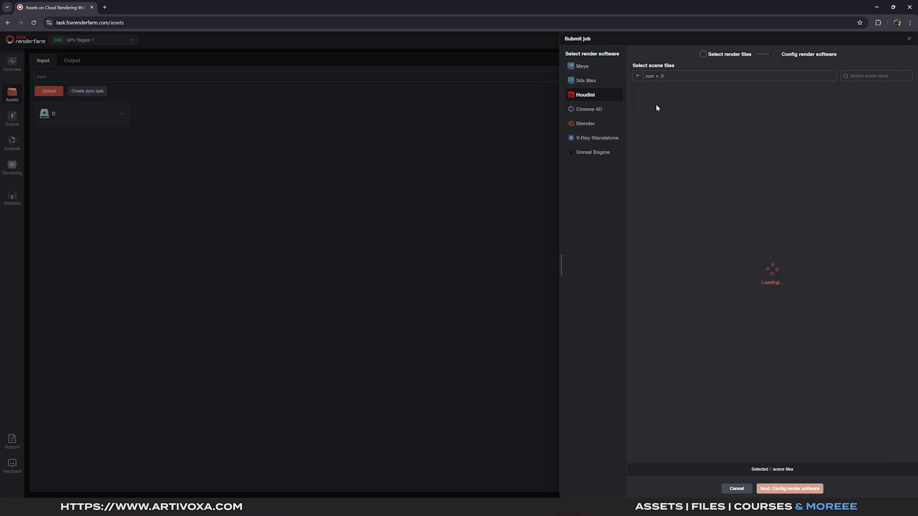
pyautogui.click(661, 105)
pyautogui.click(672, 111)
pyautogui.click(674, 118)
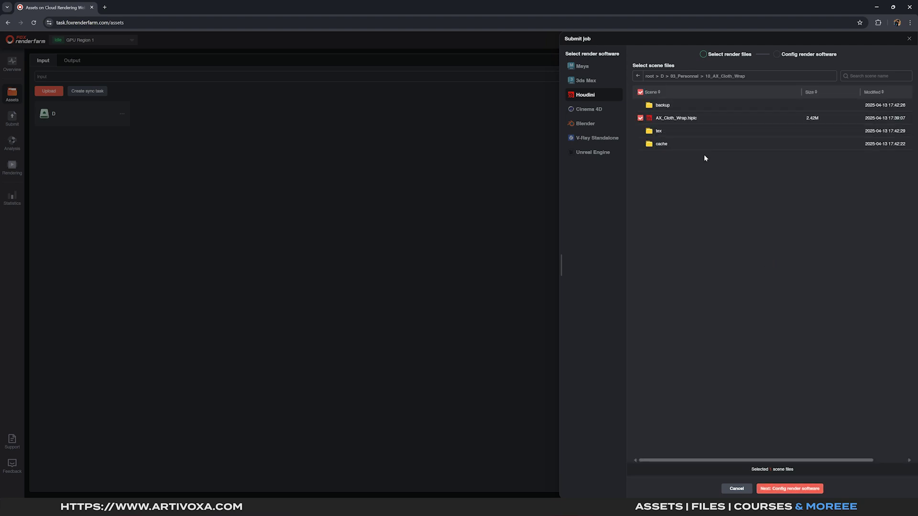
pyautogui.click(770, 489)
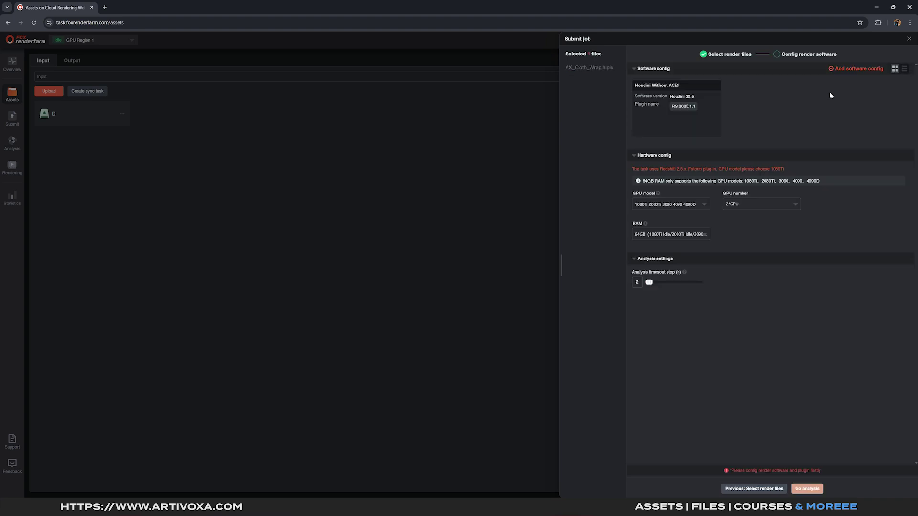
# Add a 'Houdini 20.5' software config with Houdini 20.5 and the Redshift RS 2025.3.0 plugin.
pyautogui.click(850, 70)
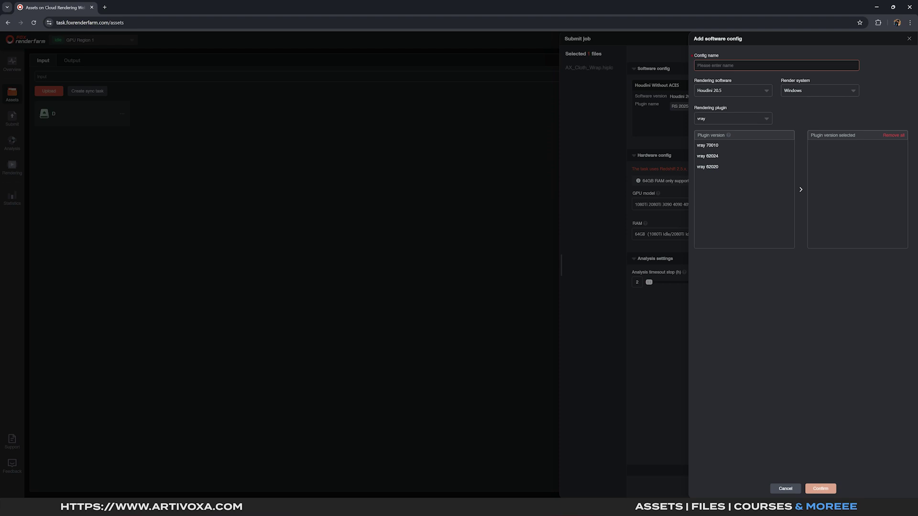
pyautogui.write('Houdini 20.56')
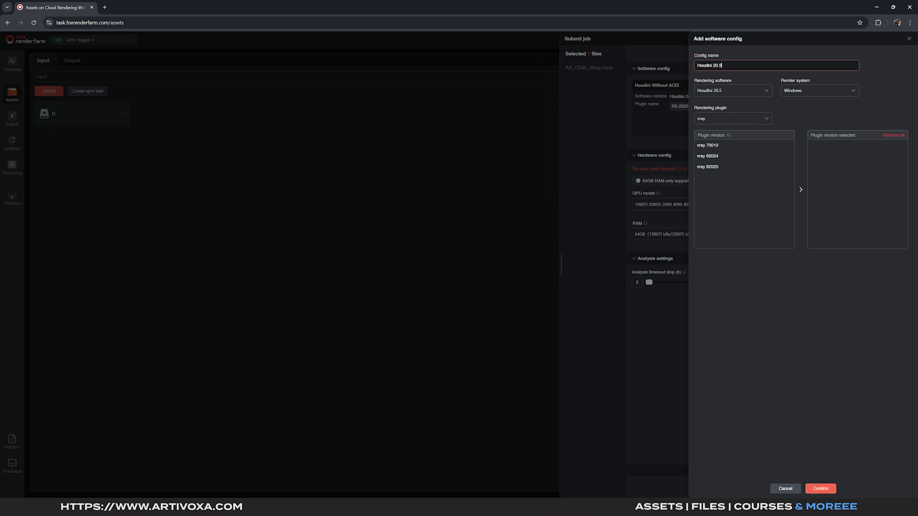
pyautogui.click(731, 91)
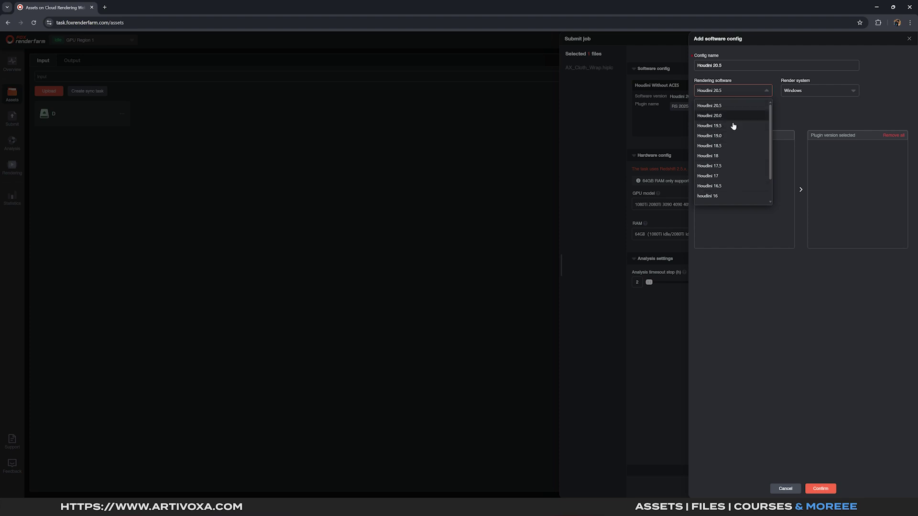
pyautogui.click(727, 107)
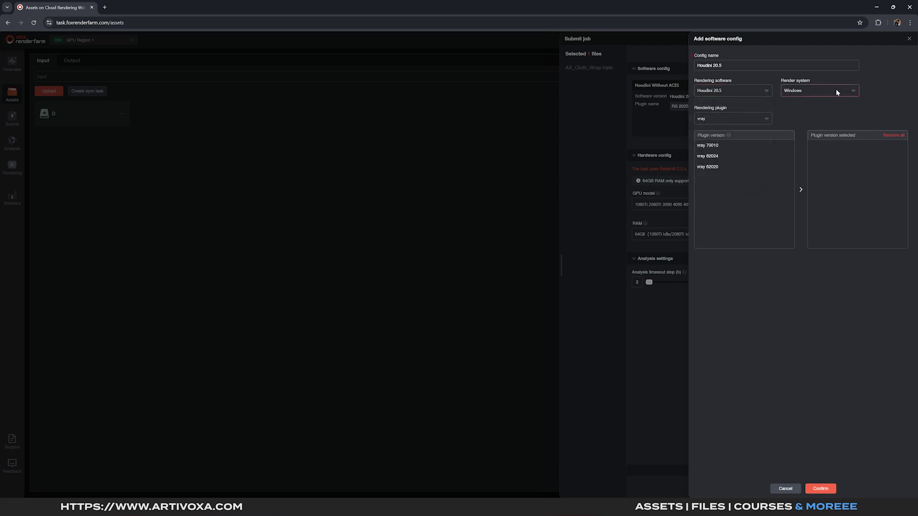
pyautogui.click(762, 120)
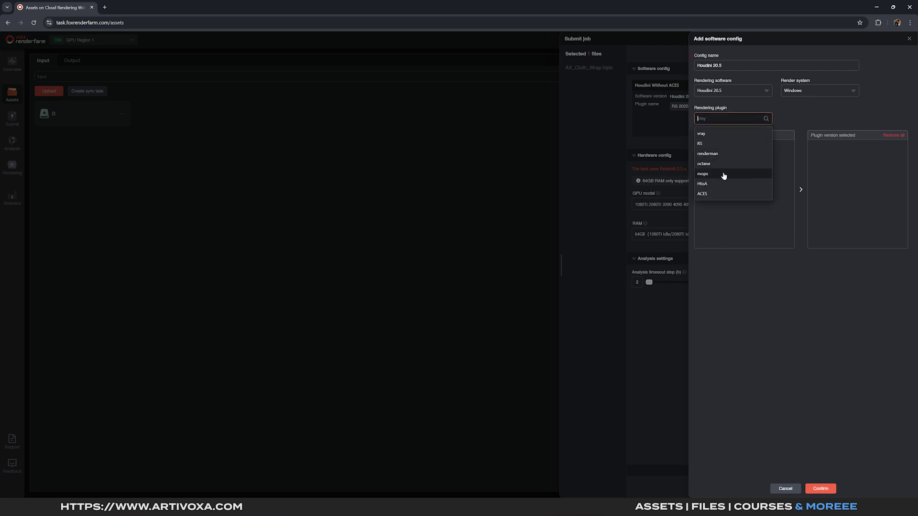
pyautogui.click(716, 145)
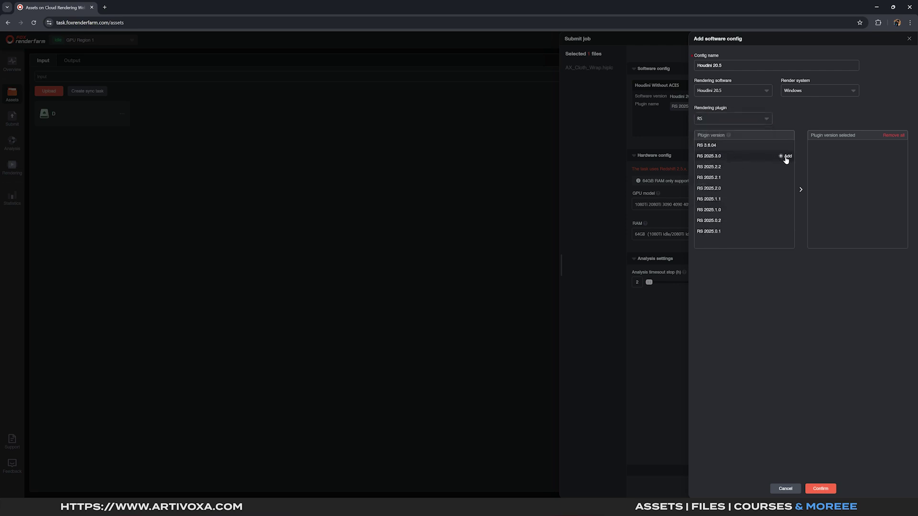
pyautogui.click(784, 156)
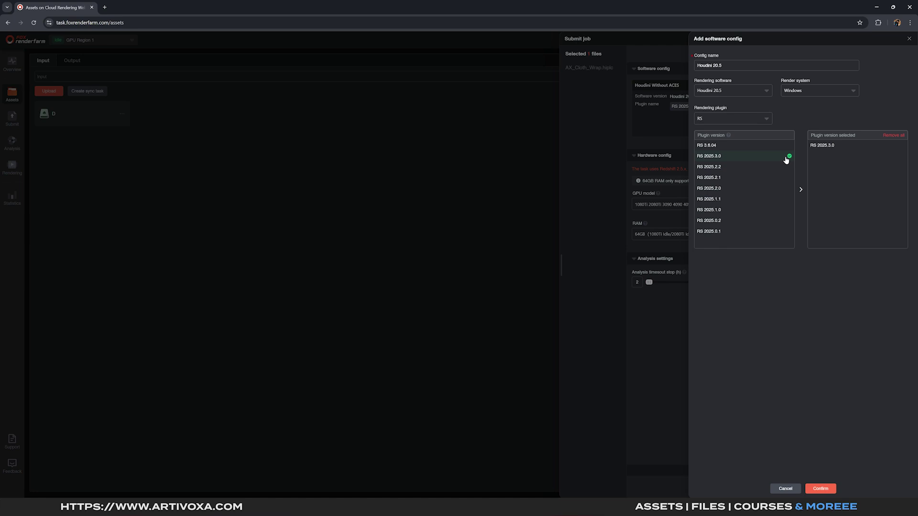
pyautogui.click(823, 487)
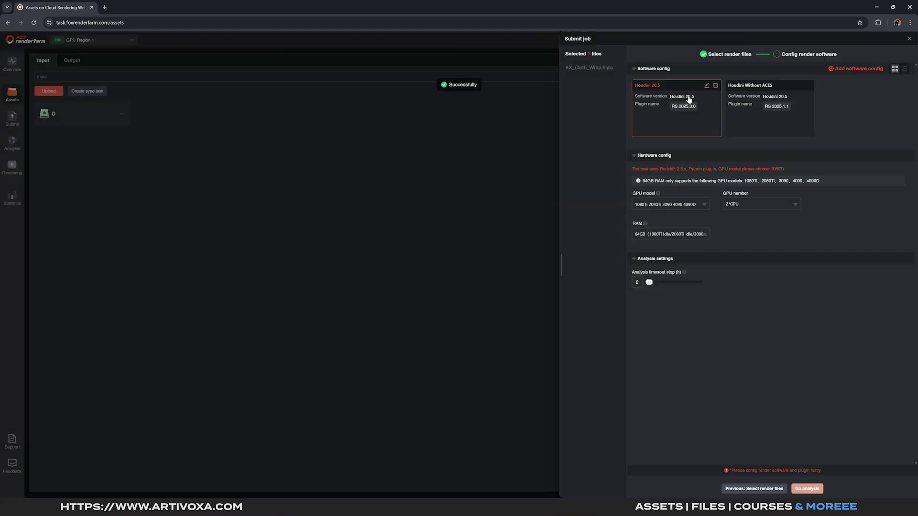
# Use the Houdini 20.5 config, leave all GPU models and 64GB RAM, and send AX_Cloth_Wrap.hiplc to analysis.
pyautogui.click(694, 127)
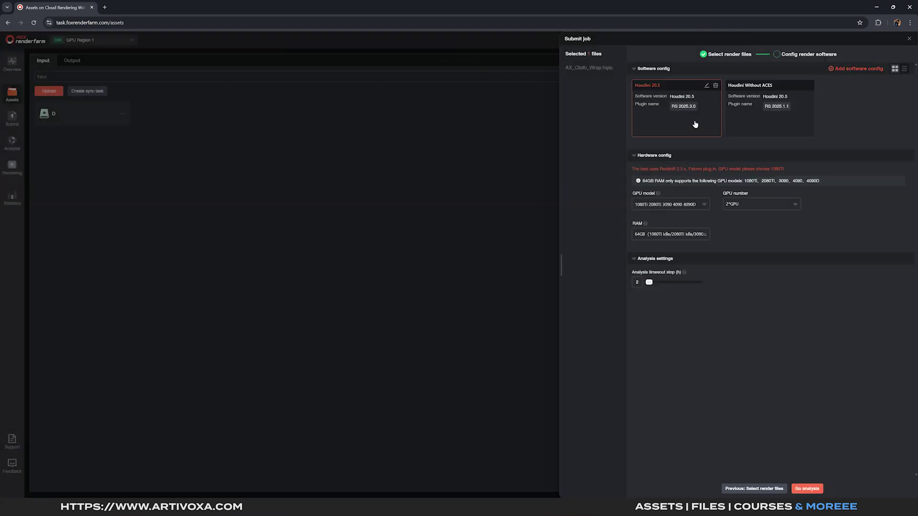
pyautogui.click(704, 205)
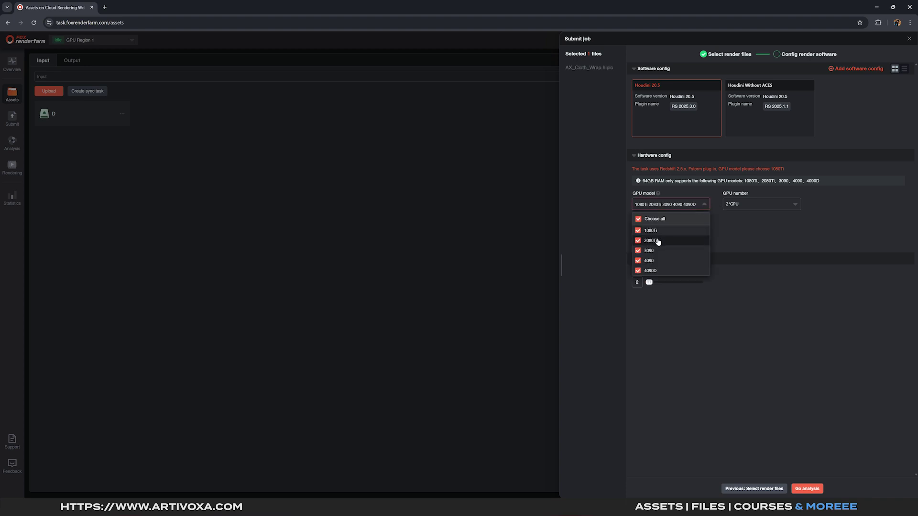
pyautogui.click(706, 205)
pyautogui.click(706, 234)
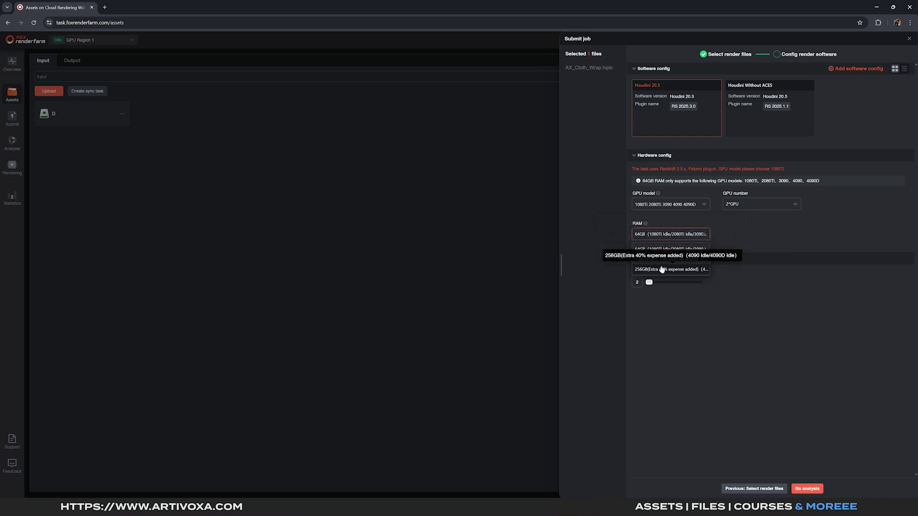
pyautogui.click(659, 249)
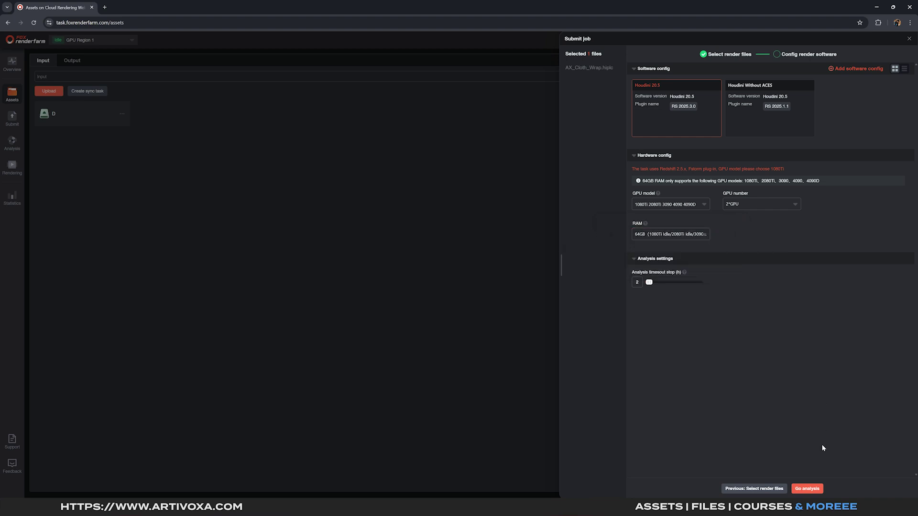
pyautogui.click(807, 489)
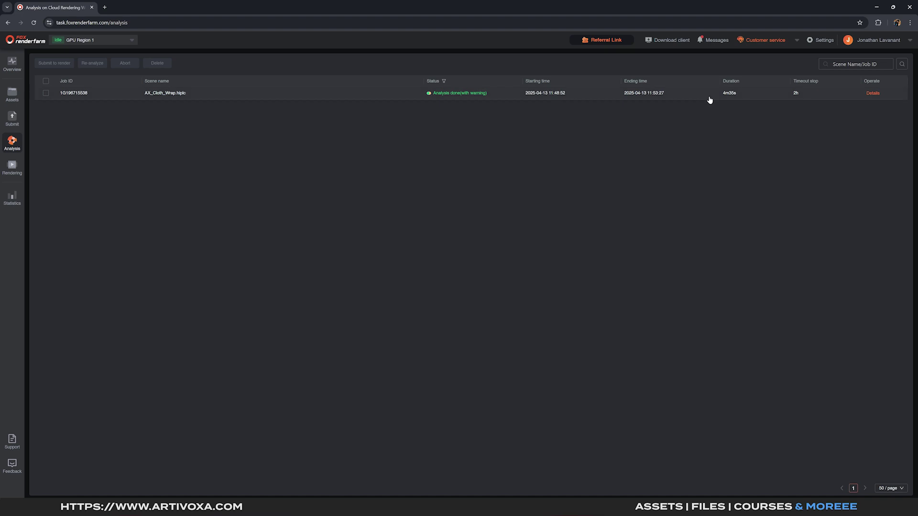
# Open Submit to render from the analysed AX_Cloth_Wrap.hiplc job's status.
pyautogui.click(474, 94)
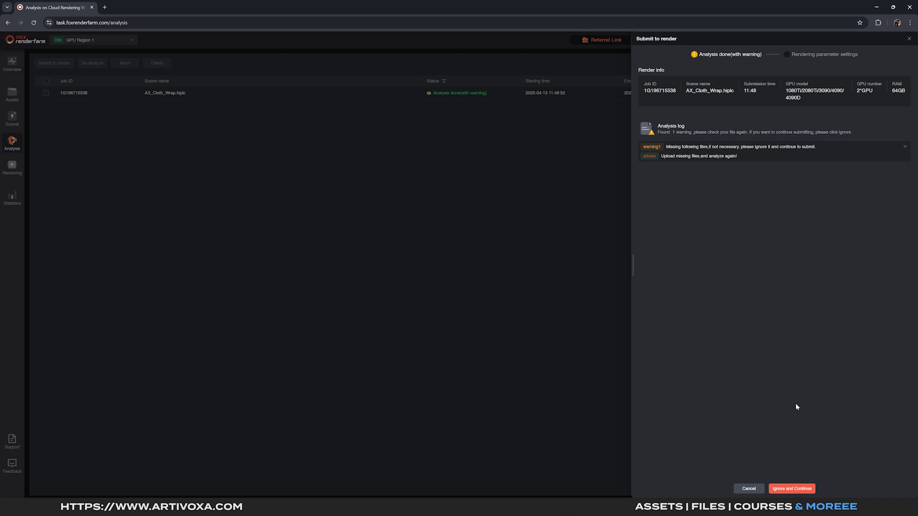
# Continue past the missing-files warning, enable first, middle and last test frames, and submit to render.
pyautogui.click(792, 489)
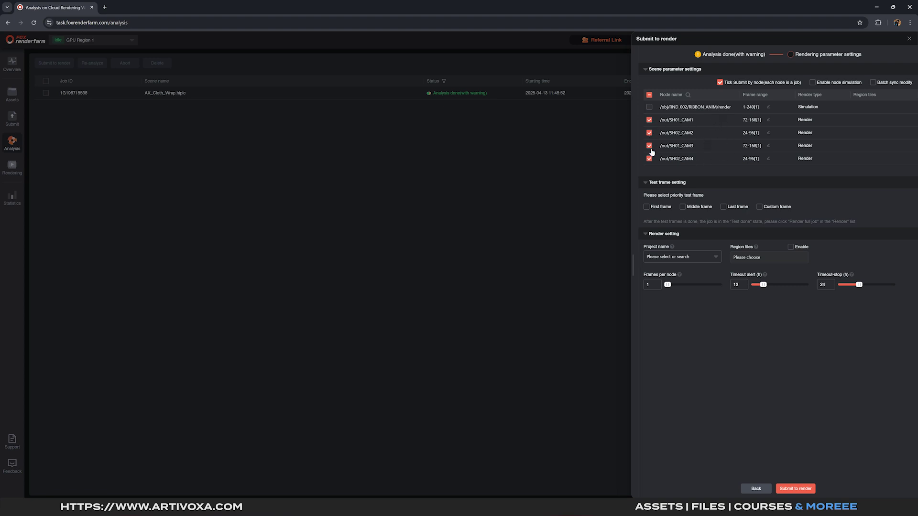
pyautogui.click(658, 209)
pyautogui.click(698, 208)
pyautogui.click(742, 209)
pyautogui.click(795, 489)
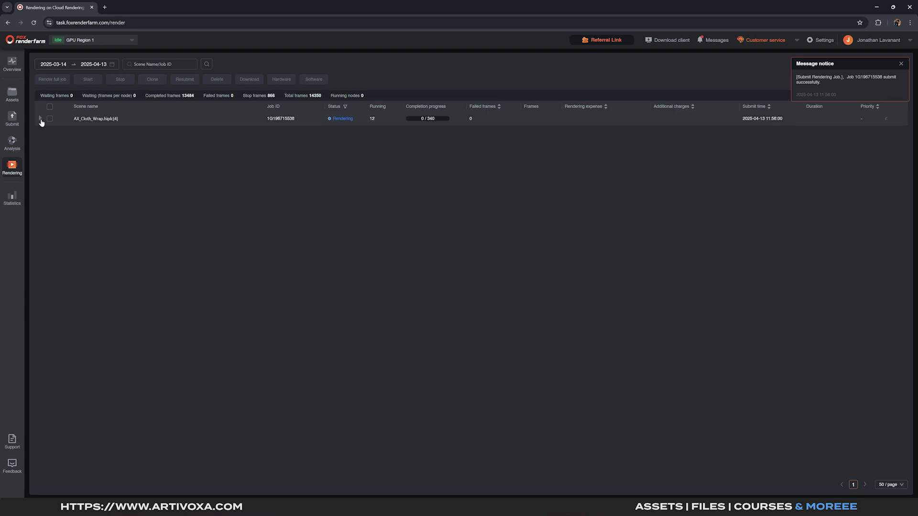
# Expand the AX_Cloth_Wrap job to list its four camera jobs and open SH02_CAM4's test details.
pyautogui.click(40, 118)
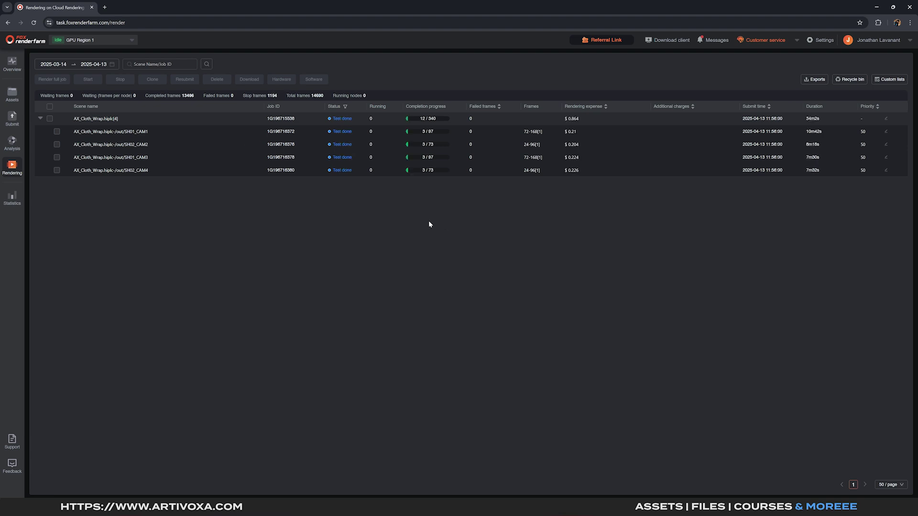
pyautogui.click(342, 171)
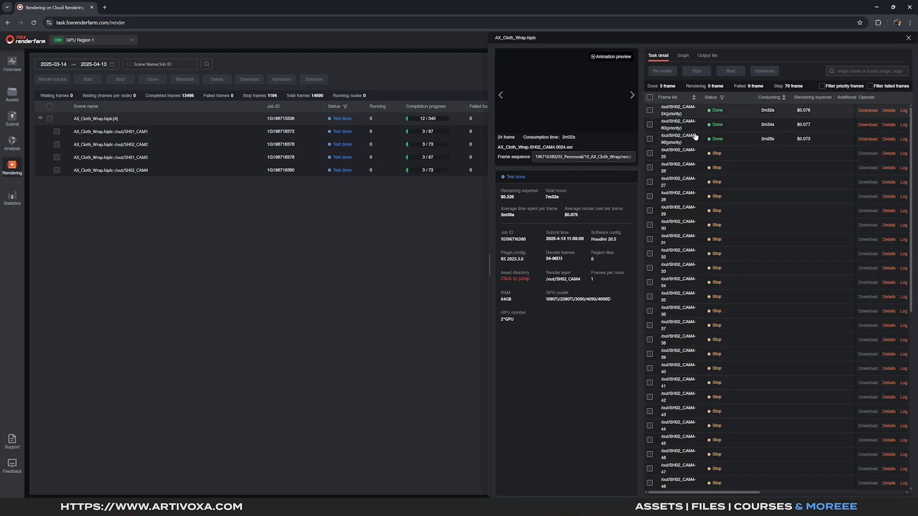
# Preview SH02_CAM4's finished test frames 24, 60 and 96, zooming into frame 60.
pyautogui.click(683, 128)
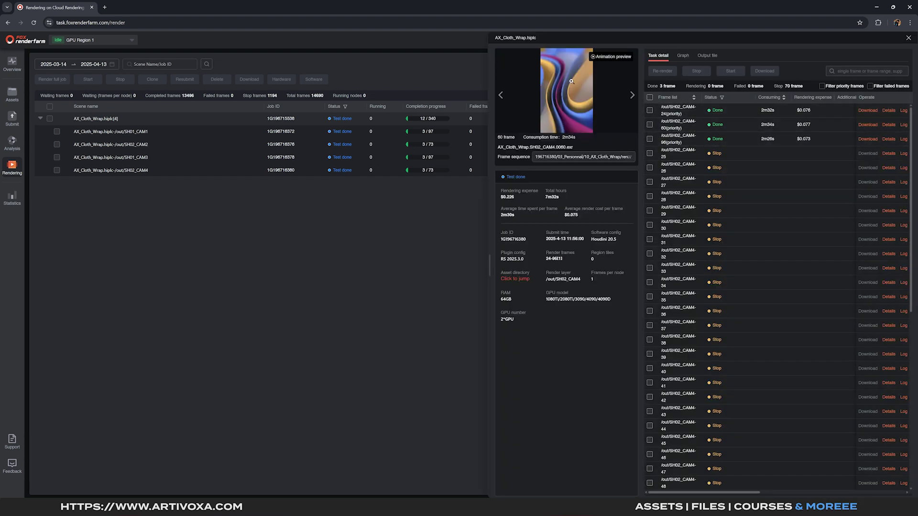
pyautogui.click(567, 118)
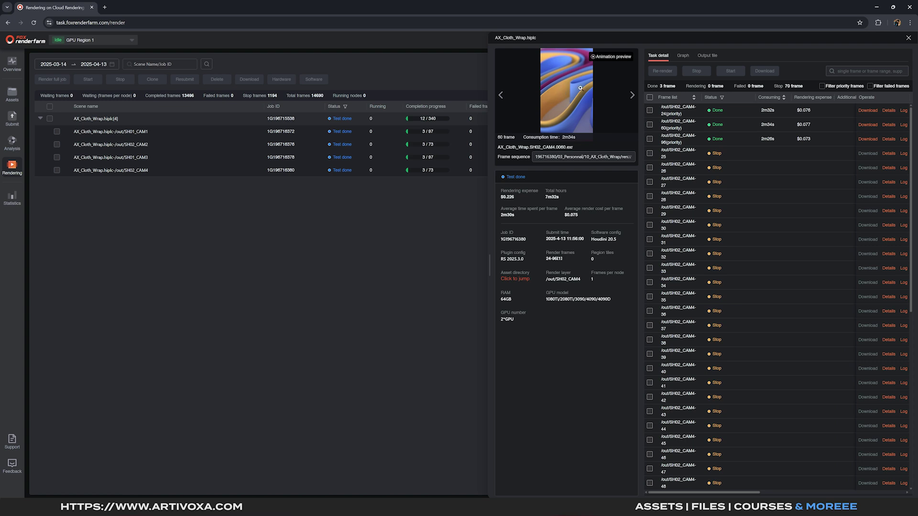
pyautogui.click(649, 124)
pyautogui.click(649, 139)
pyautogui.click(649, 110)
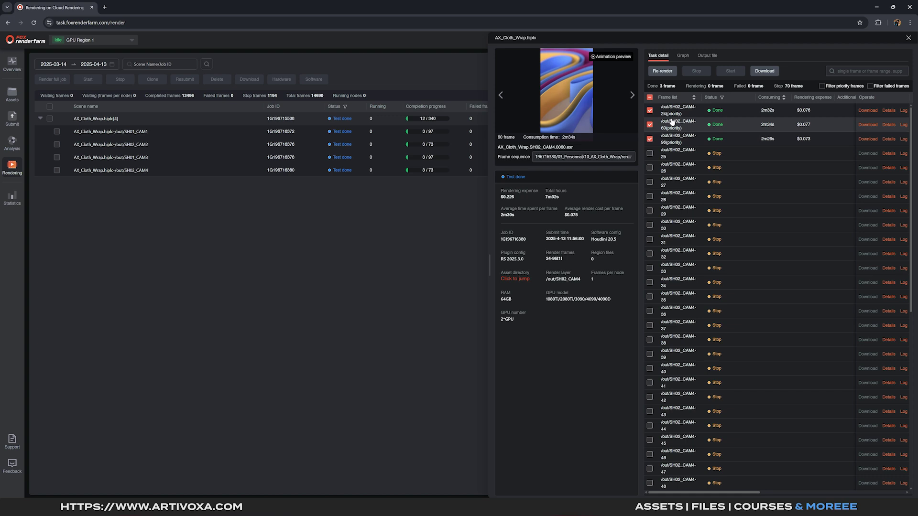
pyautogui.click(649, 110)
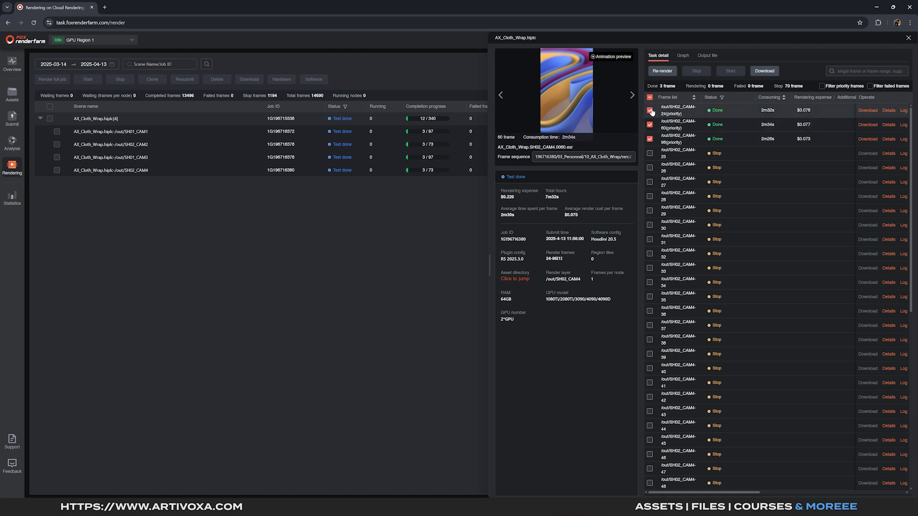
pyautogui.click(649, 125)
pyautogui.click(649, 139)
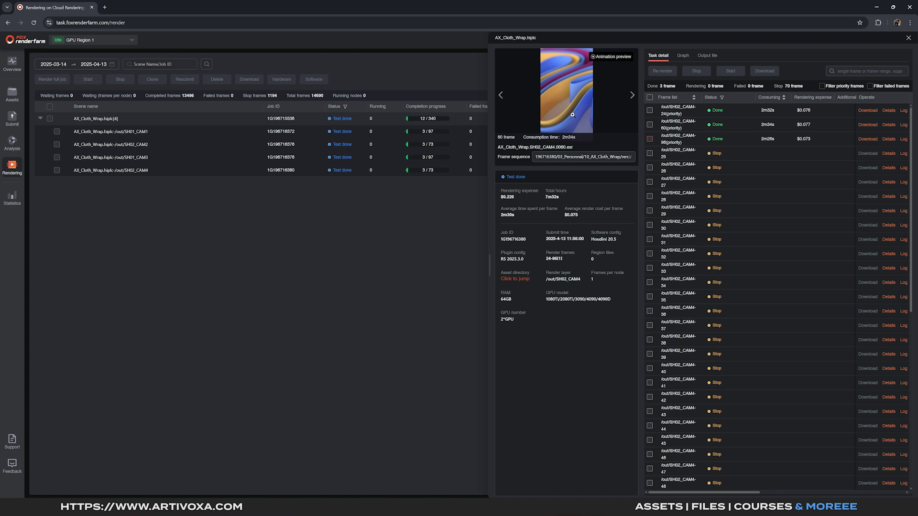
pyautogui.click(908, 37)
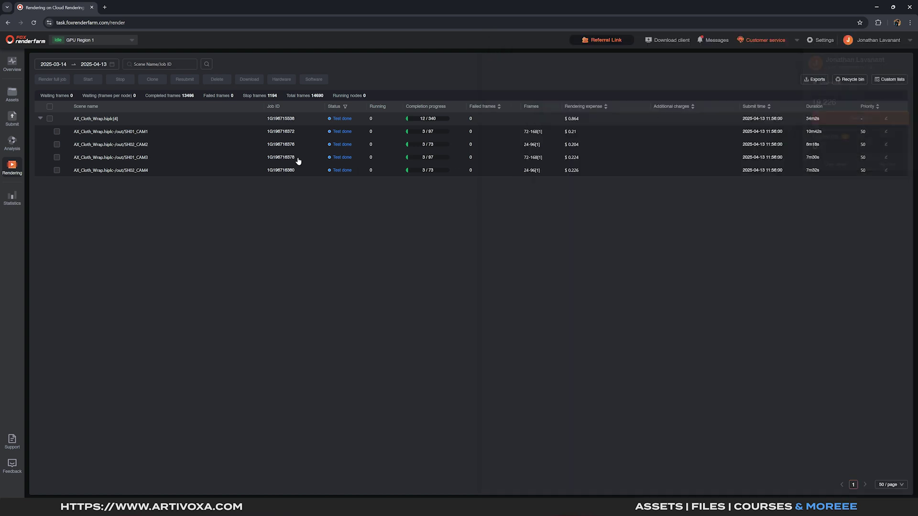
# View SH01_CAM3's test frame 120 at full size, then return to the job list.
pyautogui.click(336, 157)
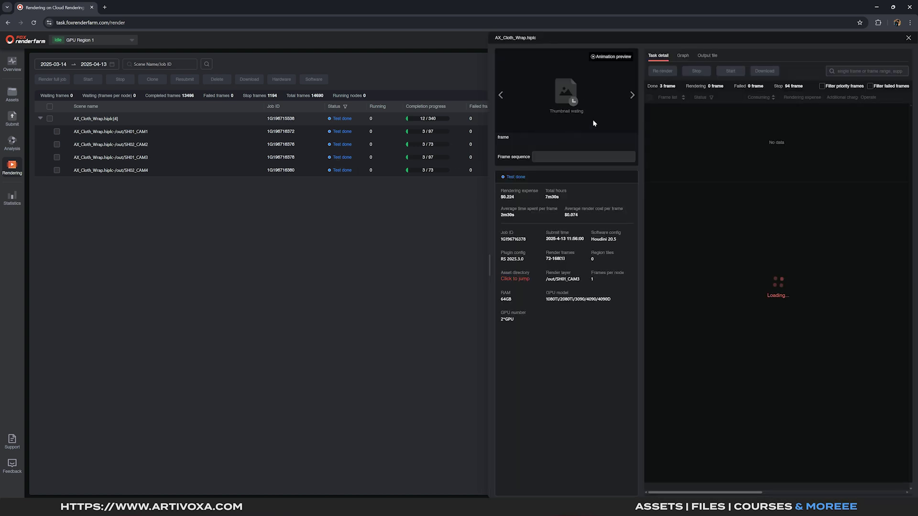
pyautogui.click(669, 124)
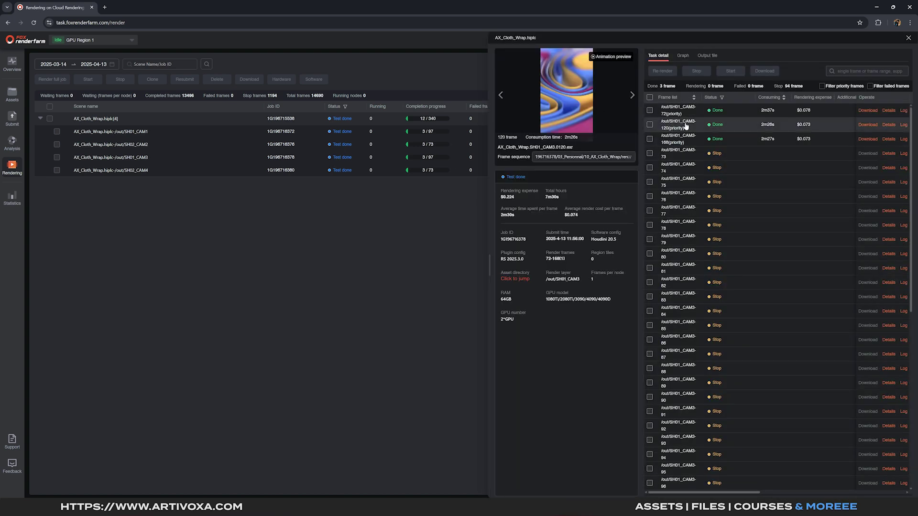
pyautogui.click(555, 89)
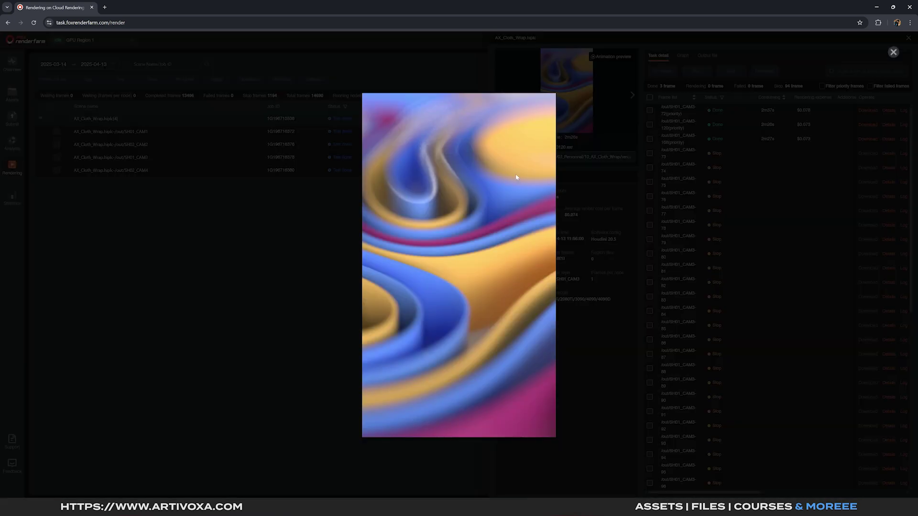
pyautogui.click(600, 174)
pyautogui.press('Escape')
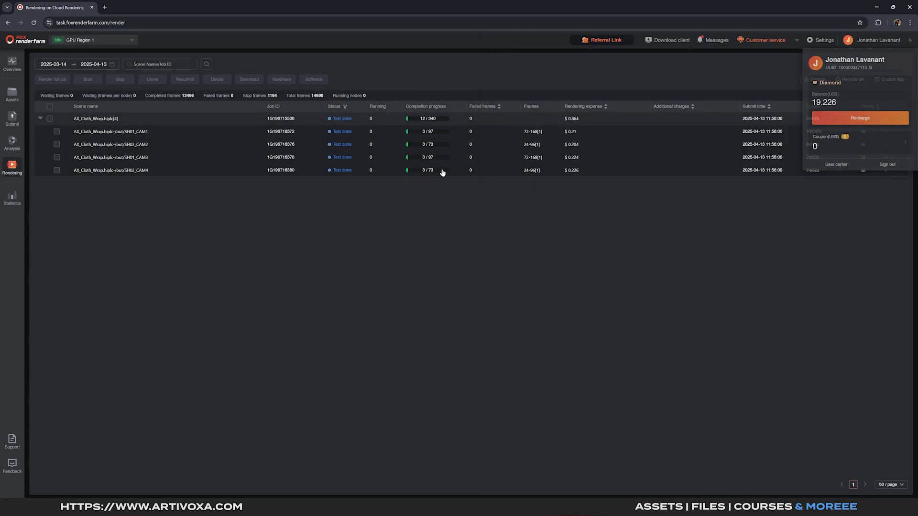
pyautogui.click(56, 131)
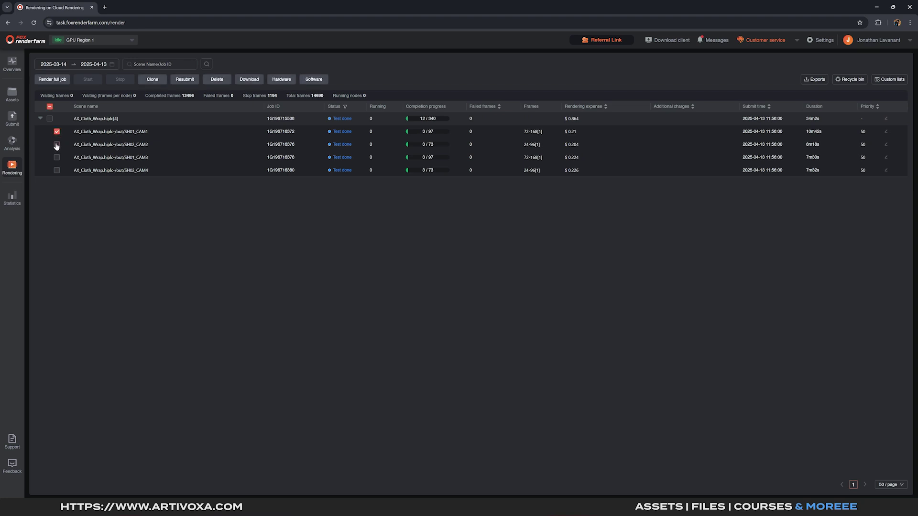
# Render the full frame ranges of SH01_CAM1 and SH02_CAM2.
pyautogui.click(57, 145)
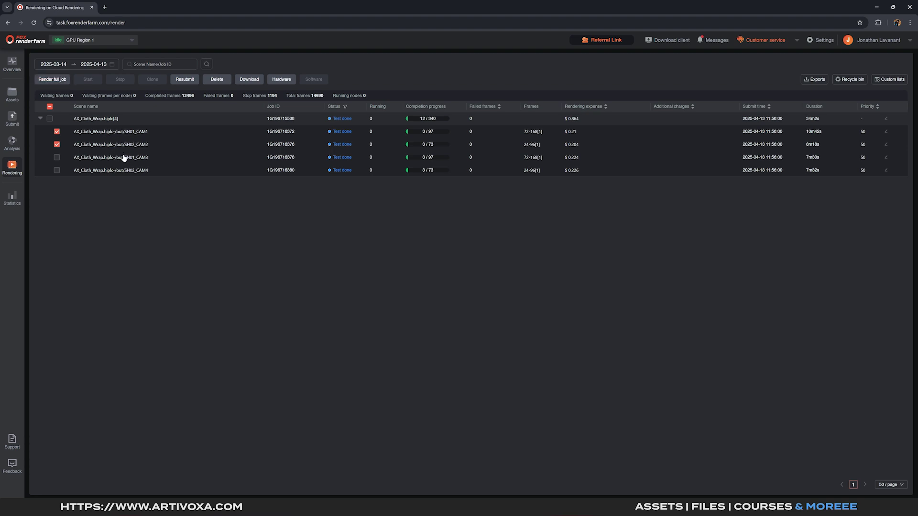
pyautogui.click(53, 79)
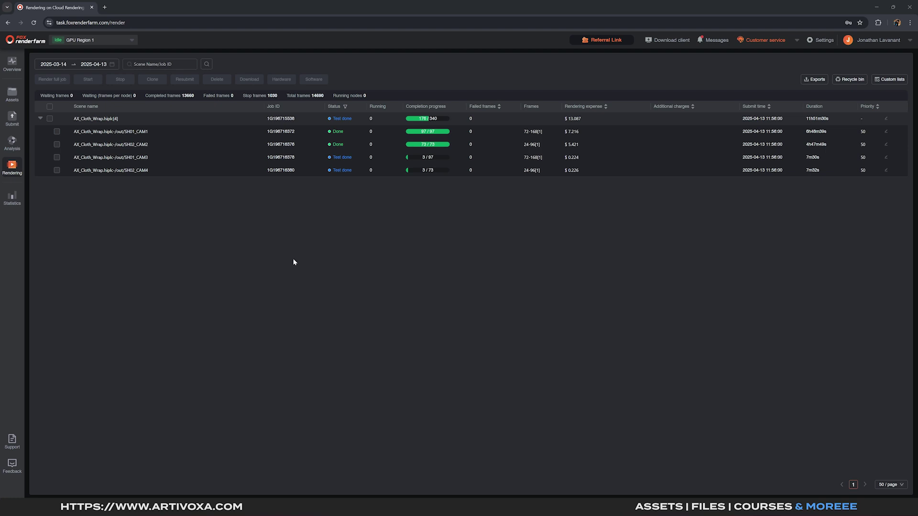
# Start downloading the SH01_CAM1 and SH02_CAM2 renders.
pyautogui.click(57, 131)
pyautogui.click(57, 145)
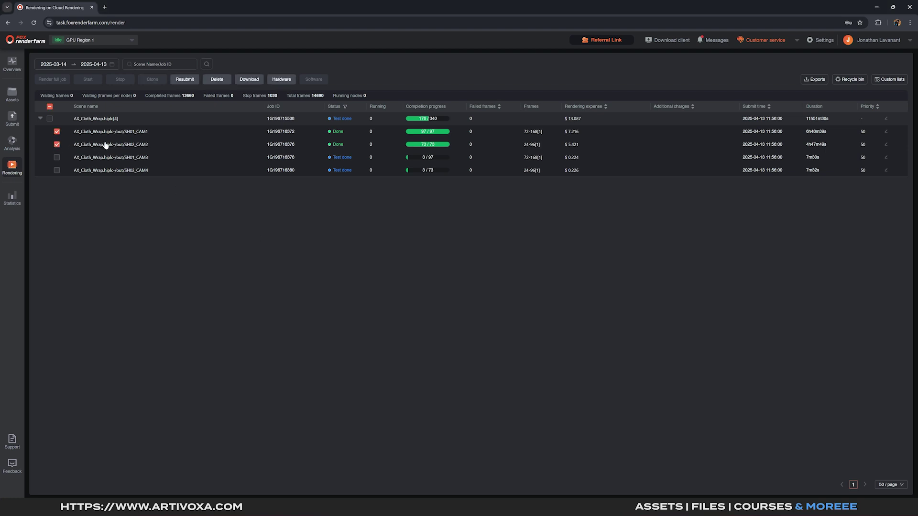
pyautogui.click(254, 81)
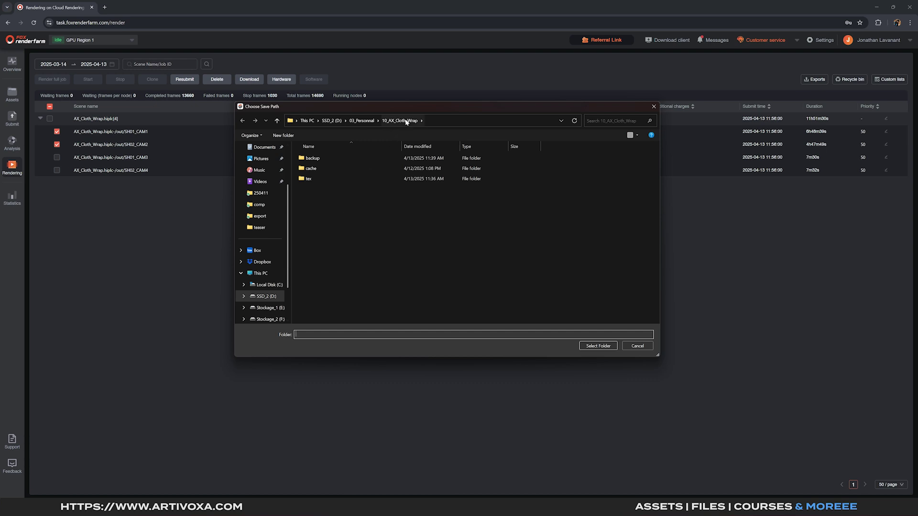
# Create a new 'render' folder in 10_AX_Cloth_Wrap and select it as the download destination.
pyautogui.rightClick(334, 212)
pyautogui.moveTo(405, 290)
pyautogui.click(440, 289)
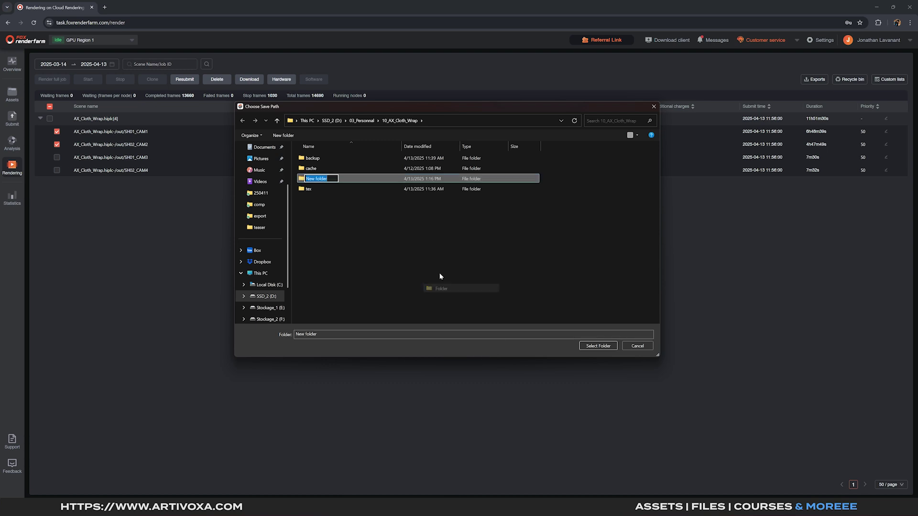
pyautogui.write('render')
pyautogui.press('Return')
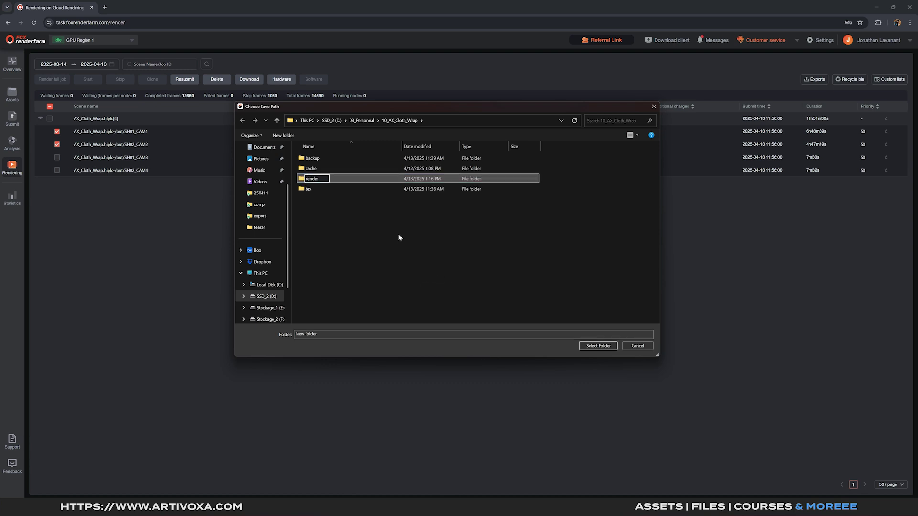
pyautogui.doubleClick(335, 181)
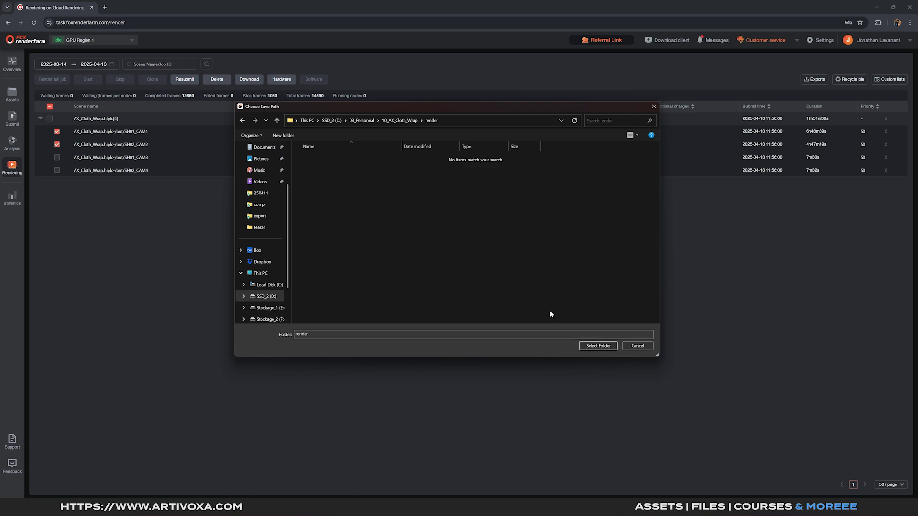
pyautogui.click(597, 346)
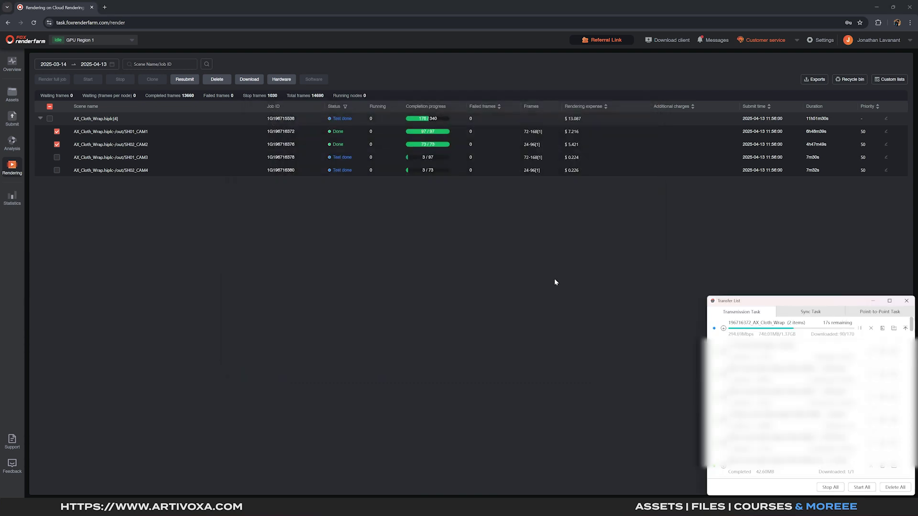